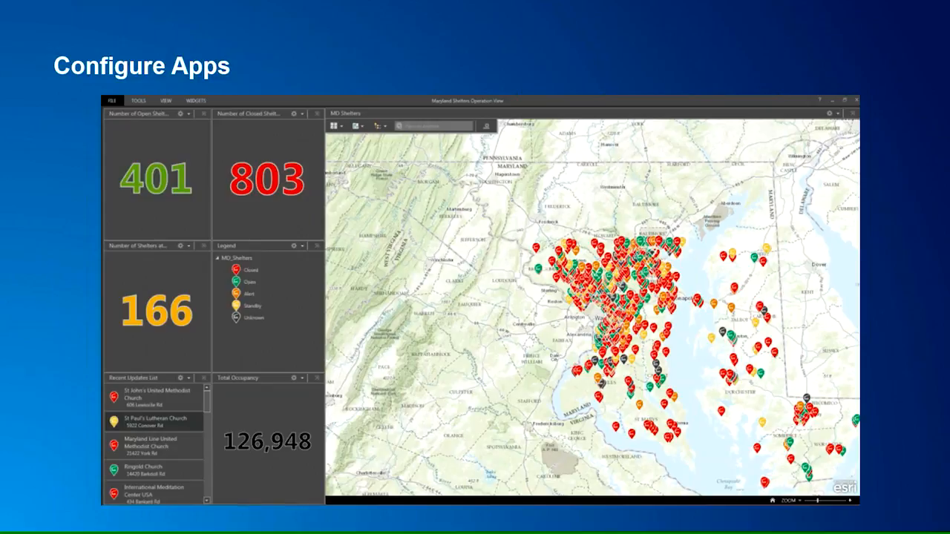
Switch to the WebEOC login page and log in with the ArcGIS Extension position and the Demo incident.
key("Right")
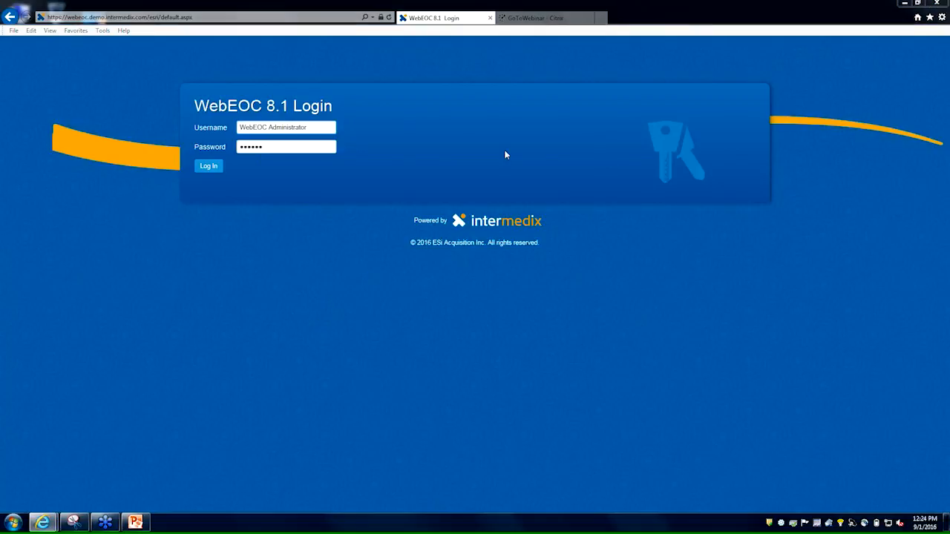
left_click(204, 167)
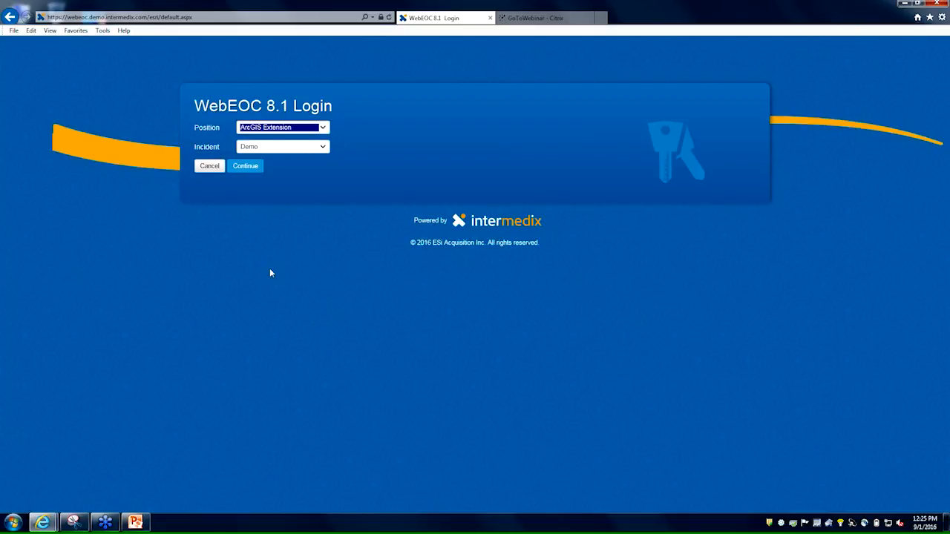
left_click(248, 167)
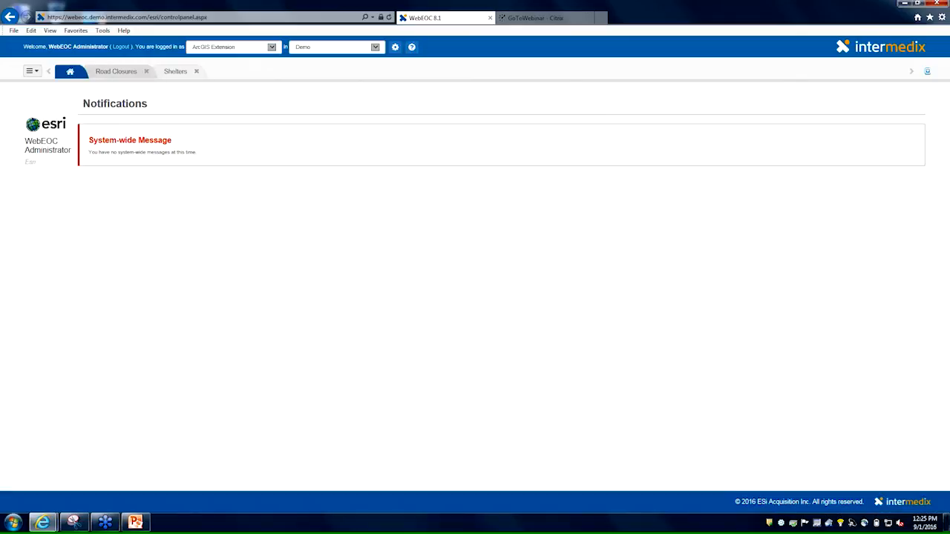
Review the entries on the Road Closures and Shelters boards.
left_click(117, 72)
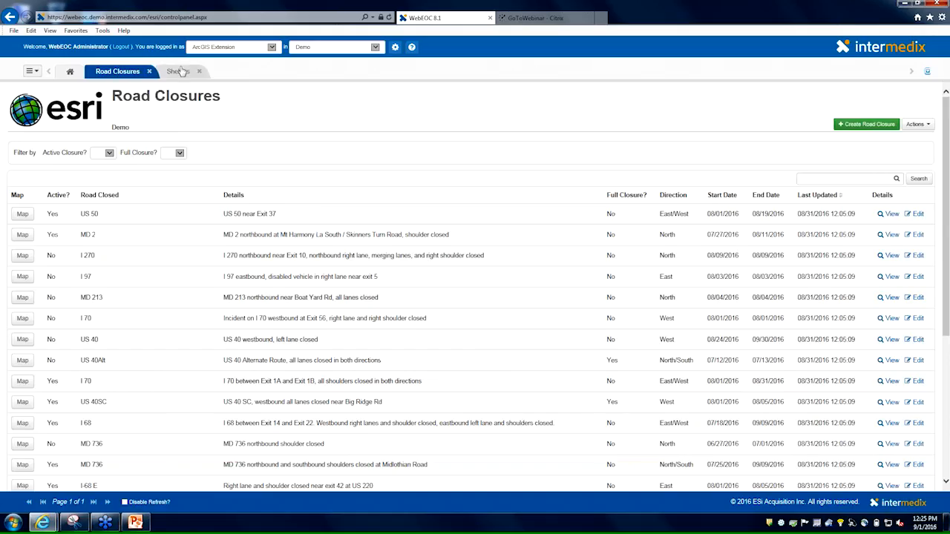
left_click(178, 71)
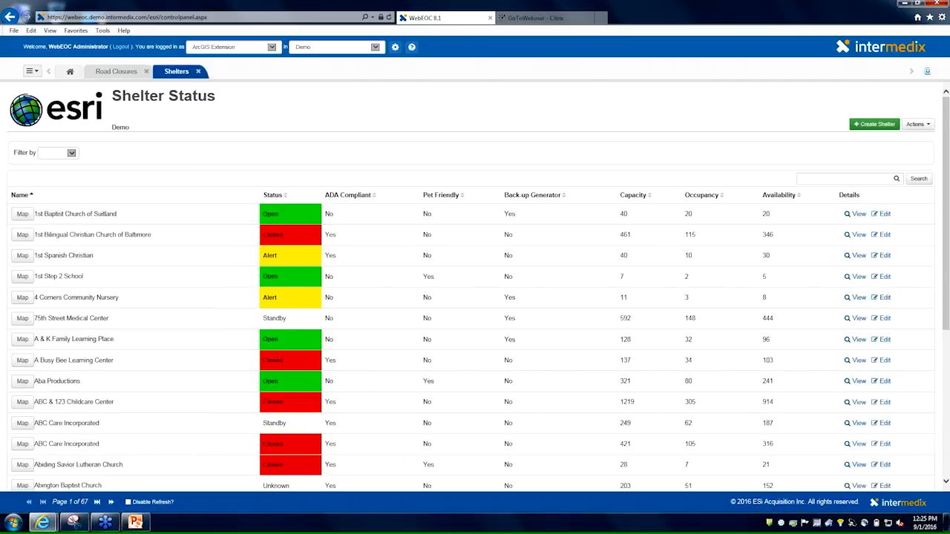
left_click(111, 72)
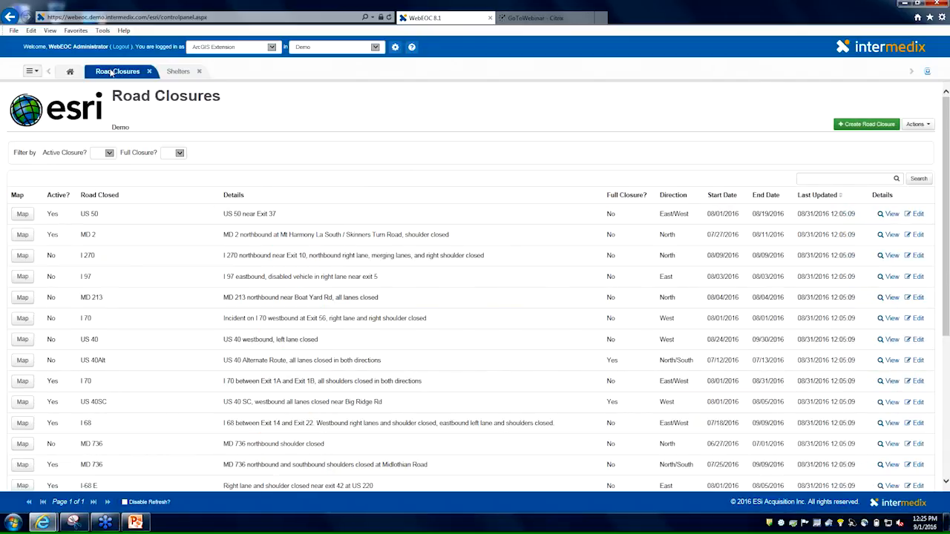
Filter the Shelters board by the Closed status.
left_click(173, 72)
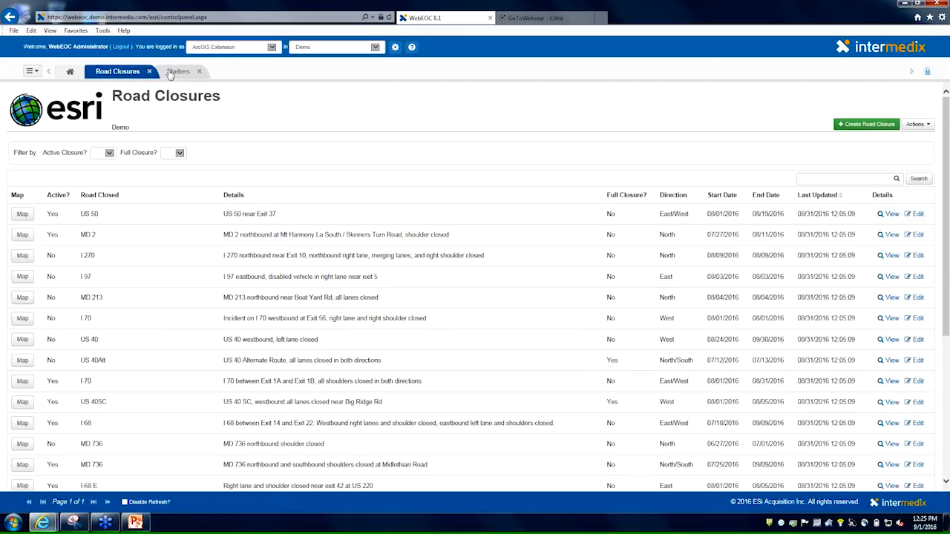
left_click(71, 152)
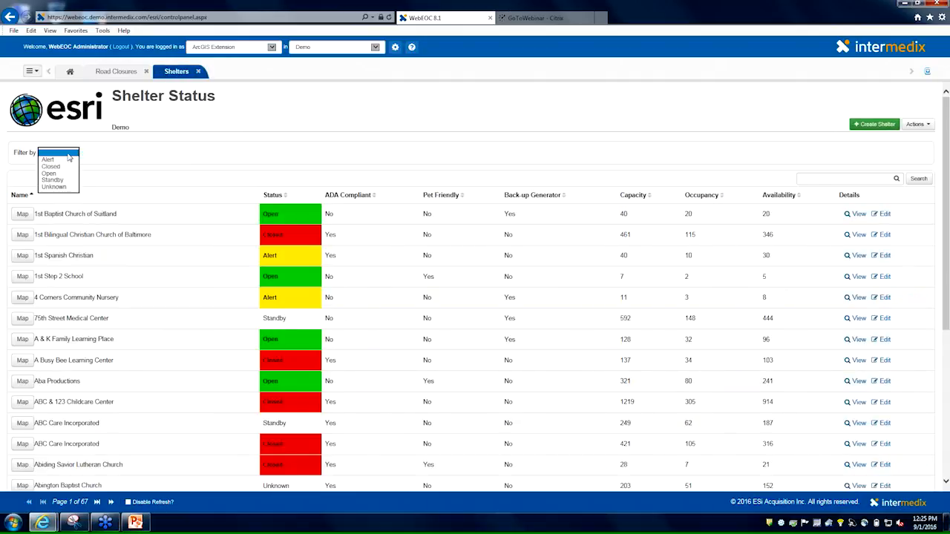
left_click(50, 166)
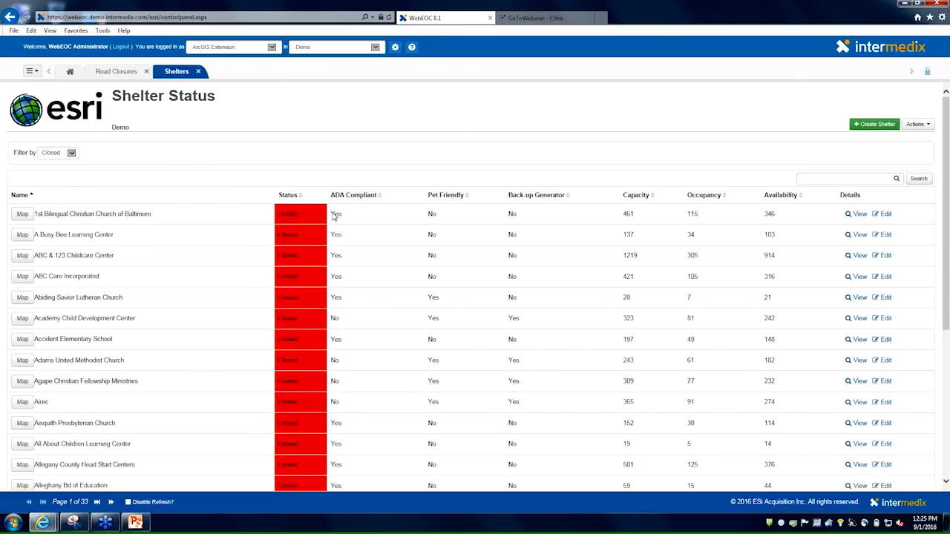
Edit the 1st Bilingual Christian Church of Baltimore shelter, changing its status and setting its occupancy to 200, and save the record.
left_click(874, 215)
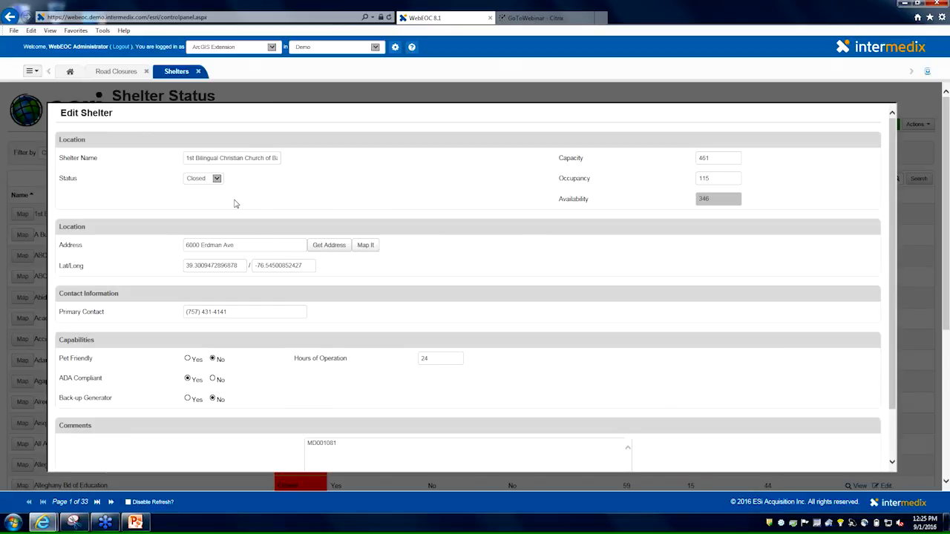
left_click(220, 185)
left_click(214, 187)
left_click(698, 180)
type("200")
scroll(685, 211, "down", 2)
left_click(859, 452)
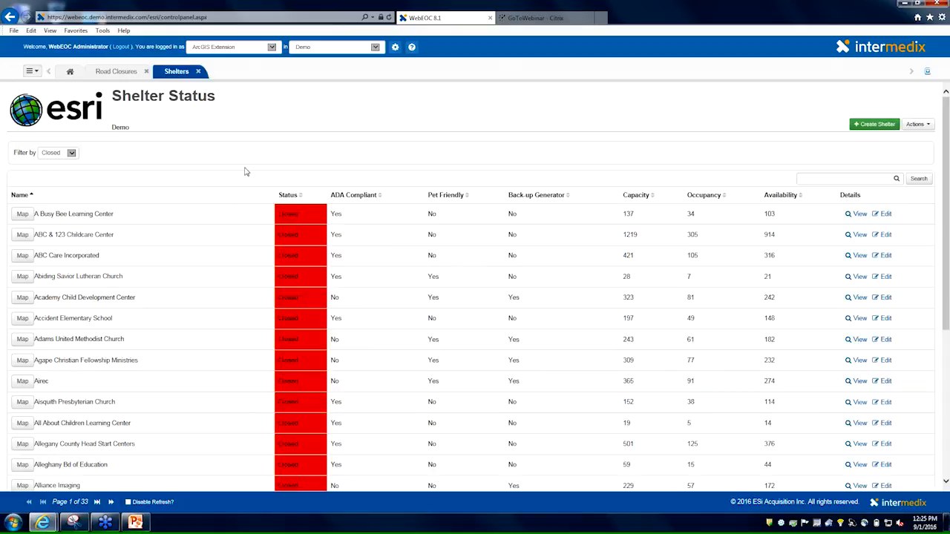
Open the ArcGIS Extension plugin settings from the WebEOC administration area and maximize the window.
left_click(117, 73)
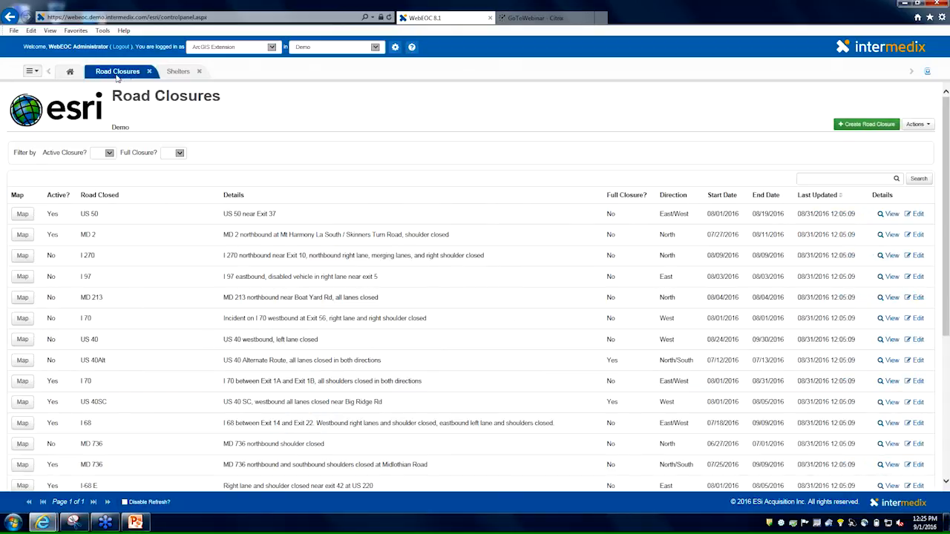
left_click(394, 47)
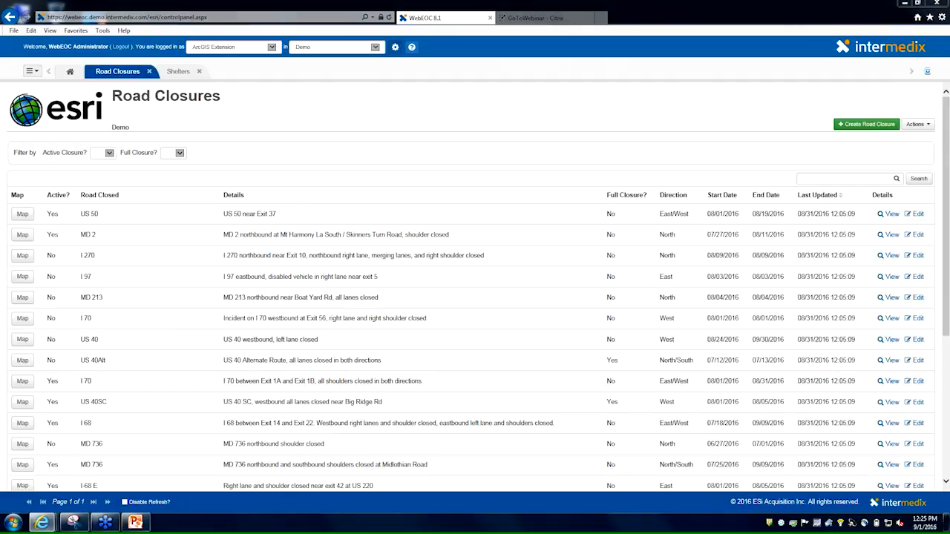
left_click(769, 5)
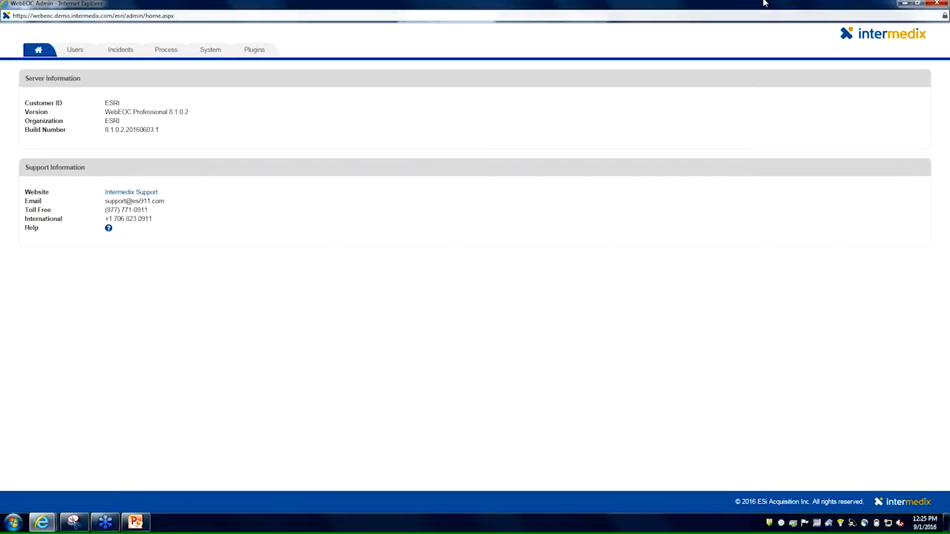
left_click(272, 54)
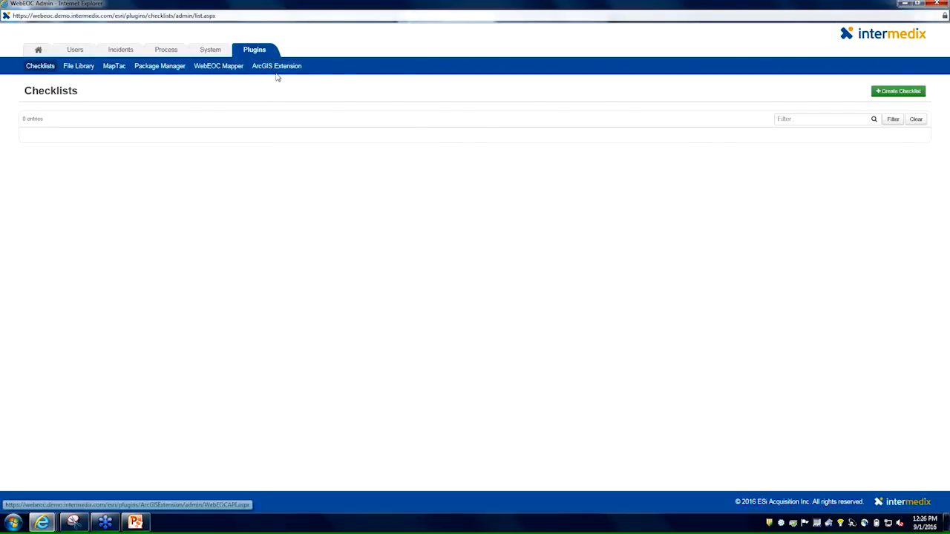
left_click(274, 68)
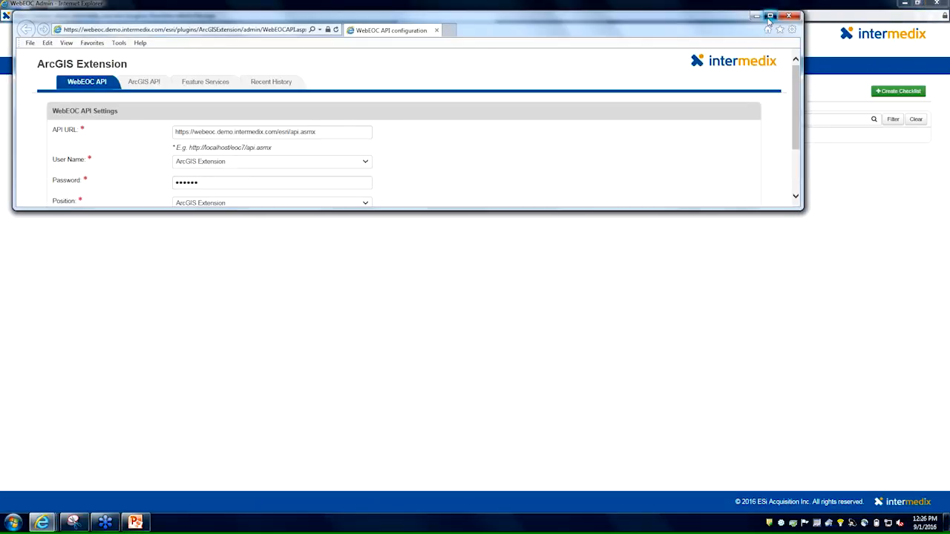
left_click(770, 16)
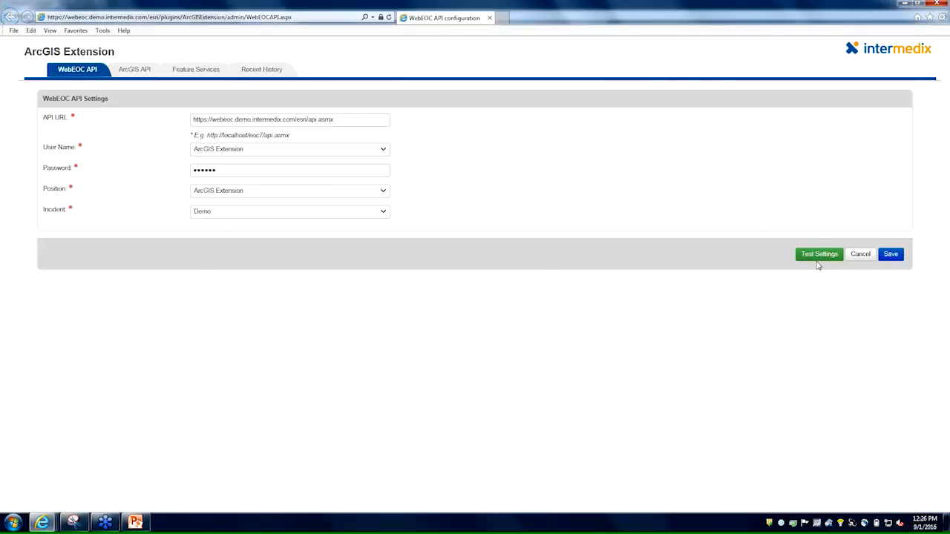
Test the ArcGIS API URL and the stored ArcGIS credentials without changing them.
left_click(128, 74)
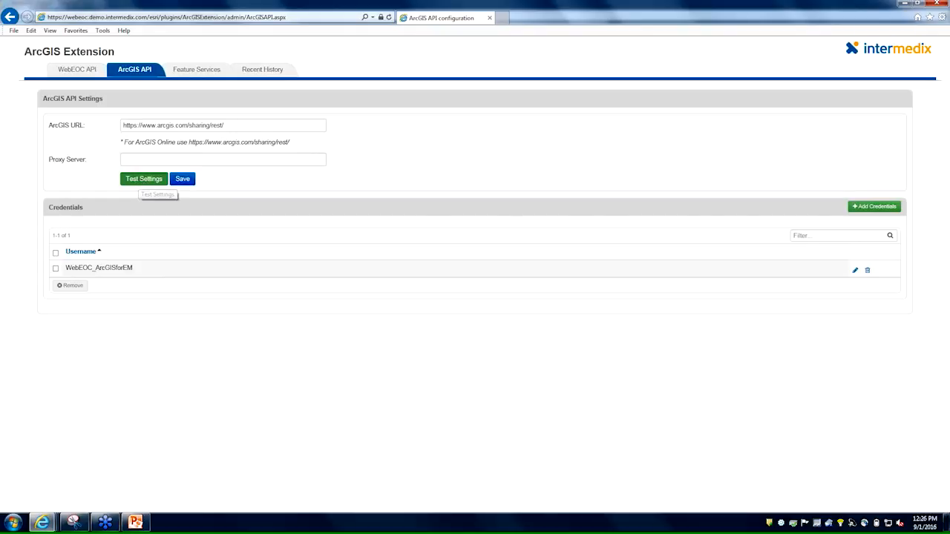
left_click(145, 181)
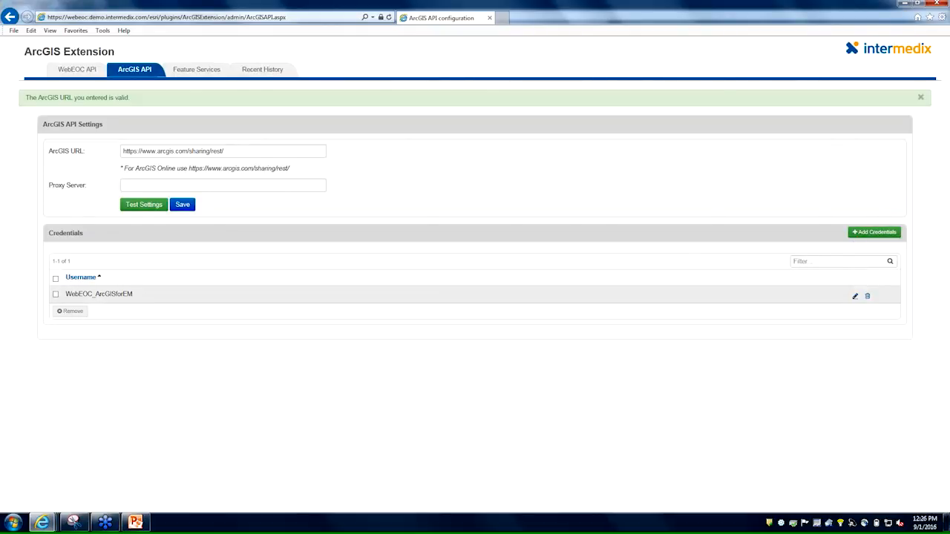
left_click(855, 295)
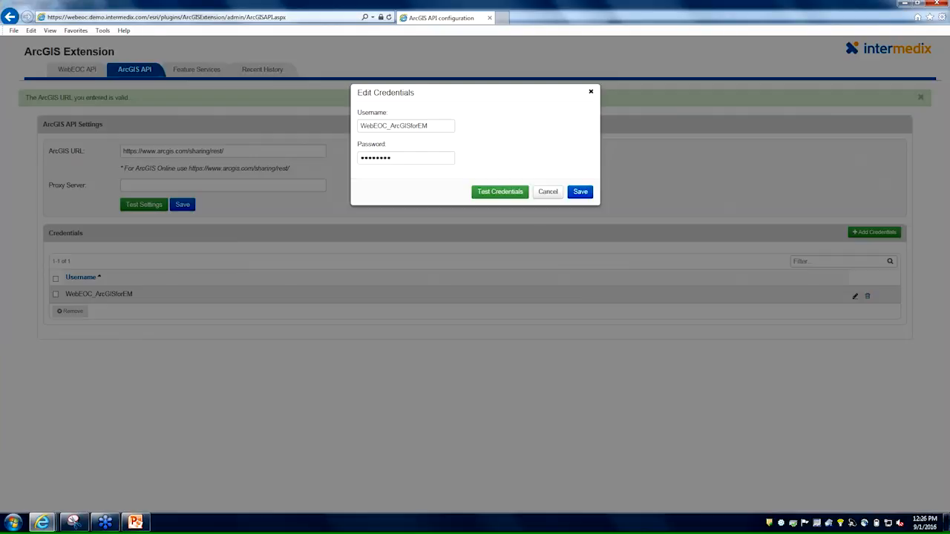
left_click(490, 192)
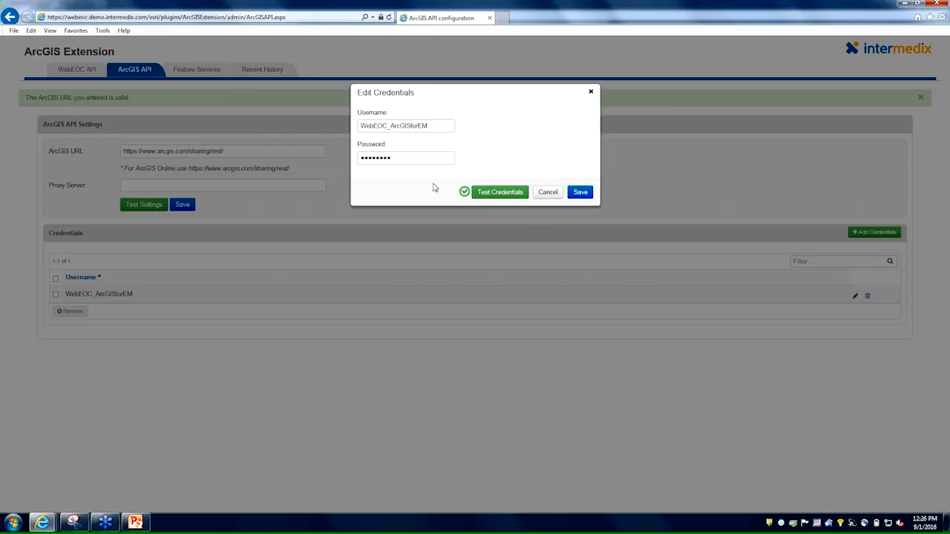
left_click(550, 194)
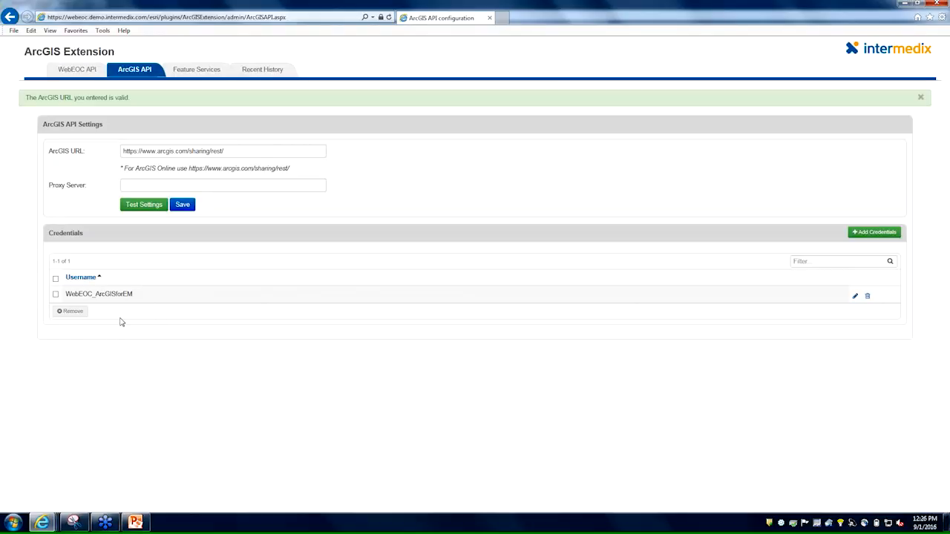
Start adding a new feature service based on the Shelters board.
left_click(198, 72)
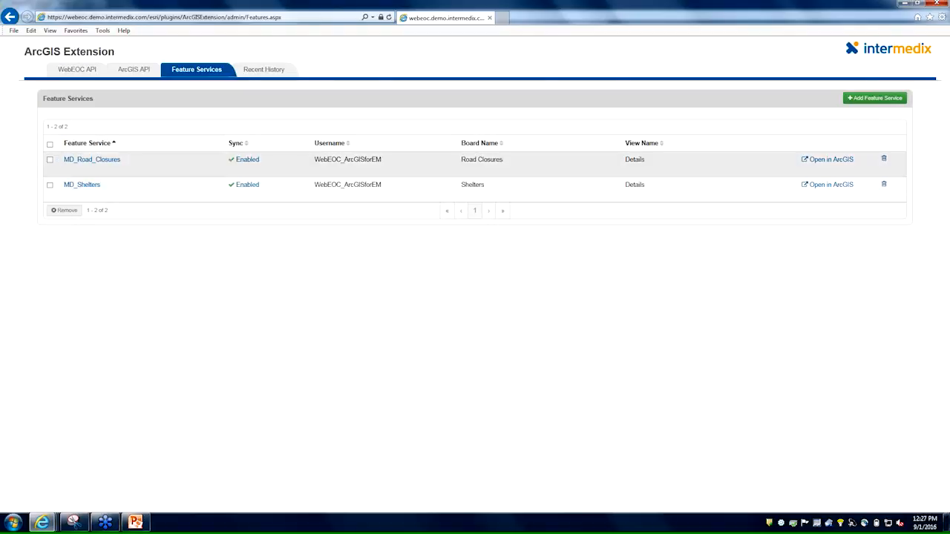
left_click(873, 99)
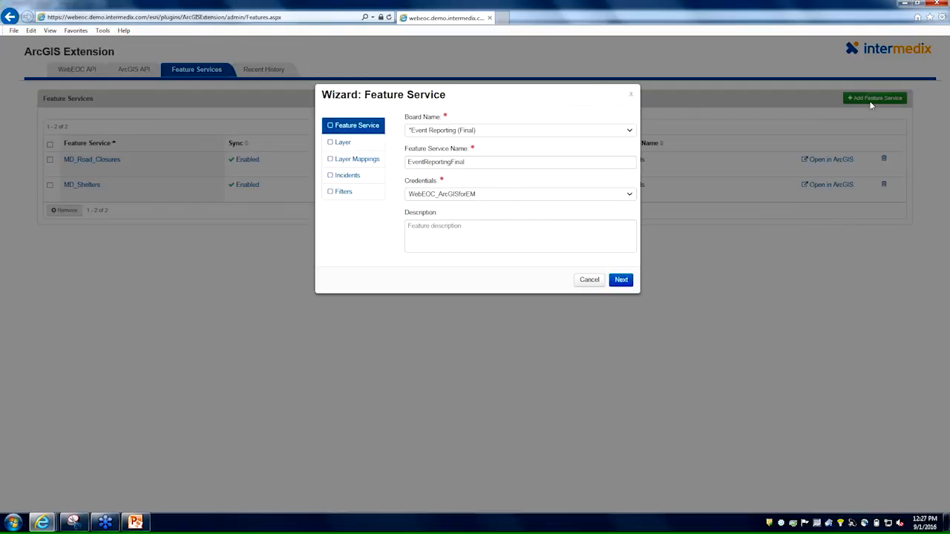
left_click(552, 132)
left_click(552, 142)
Name the feature service Shelters_Demo_91, keep the WebEOC_ArcGISforEM credentials, and proceed to the layer settings.
left_click(521, 160)
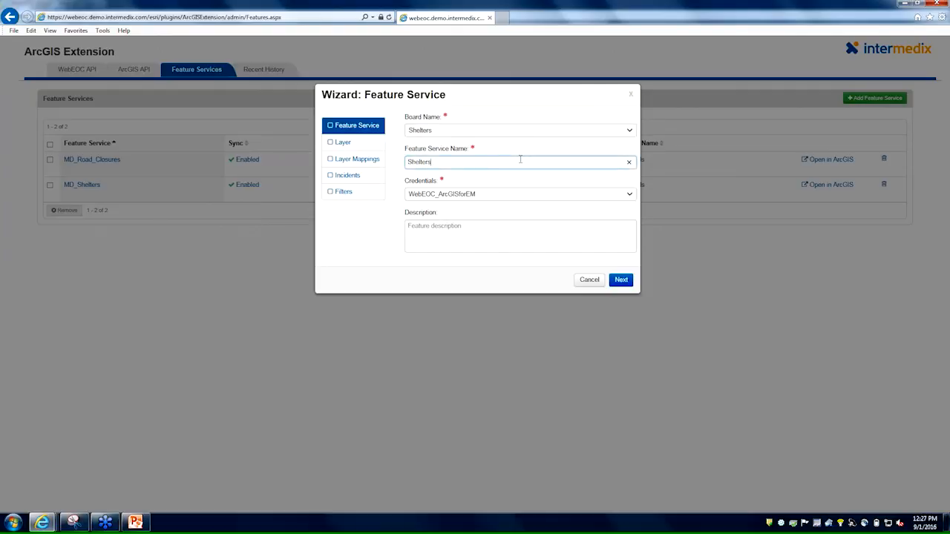
type("_Den")
type("mo")
type("_91")
left_click(517, 202)
left_click(517, 202)
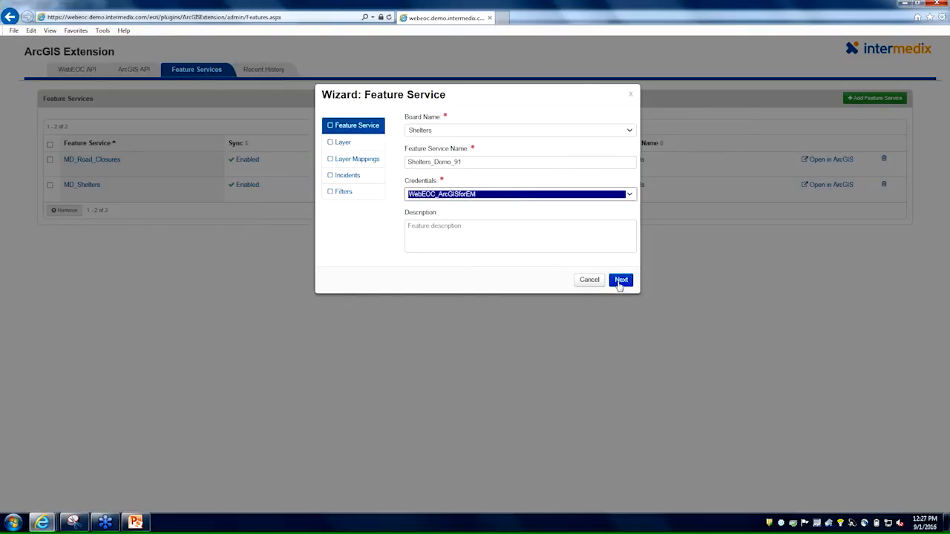
left_click(568, 201)
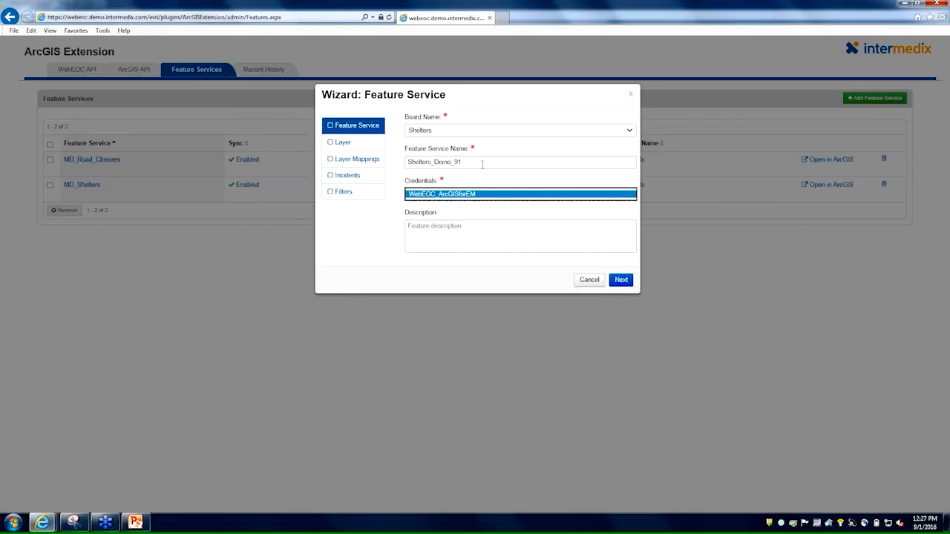
left_click(622, 281)
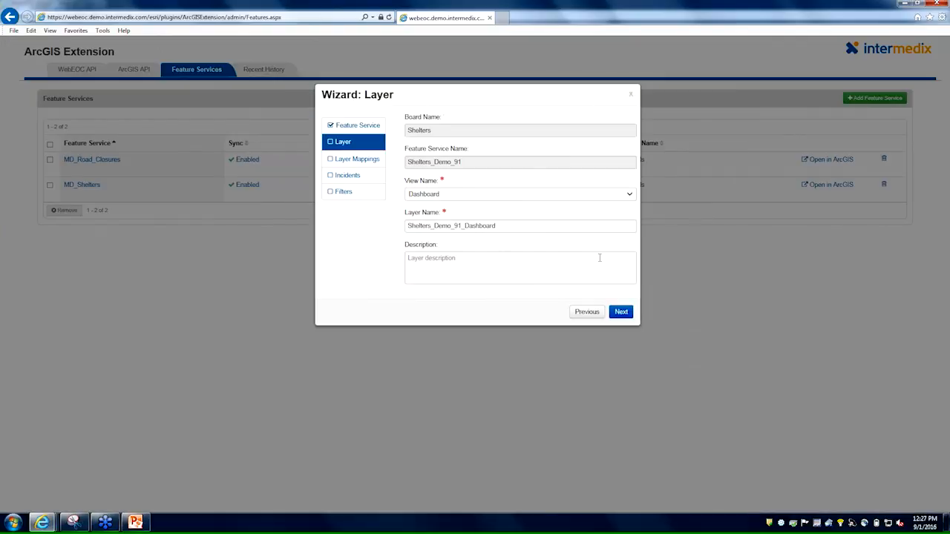
Use the Details view for the layer, keep the name Shelters_Demo_91_Details, and proceed to the layer mappings.
left_click(456, 197)
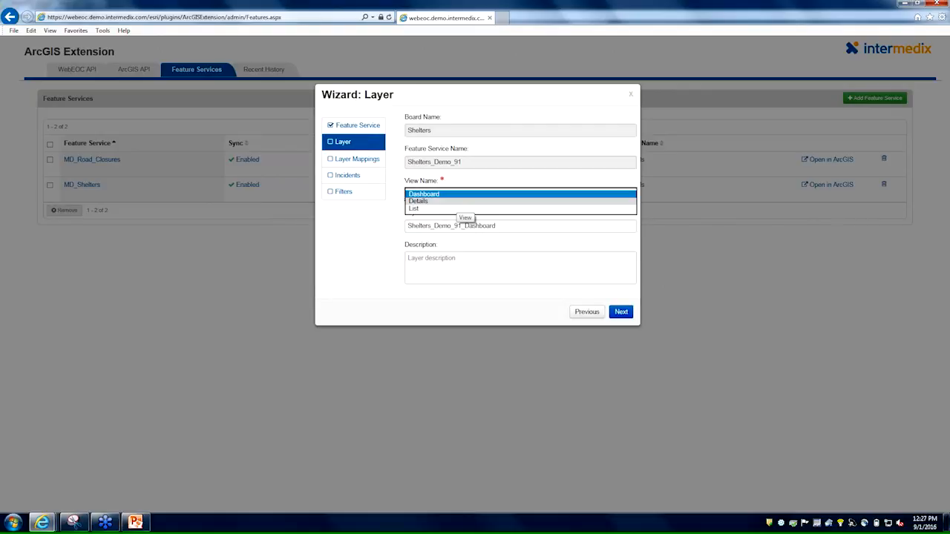
left_click(458, 202)
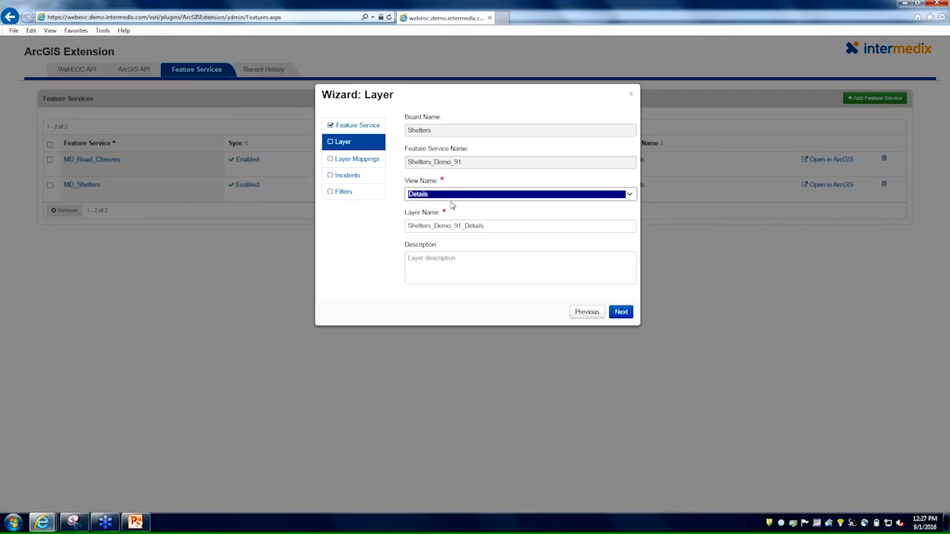
left_click(497, 225)
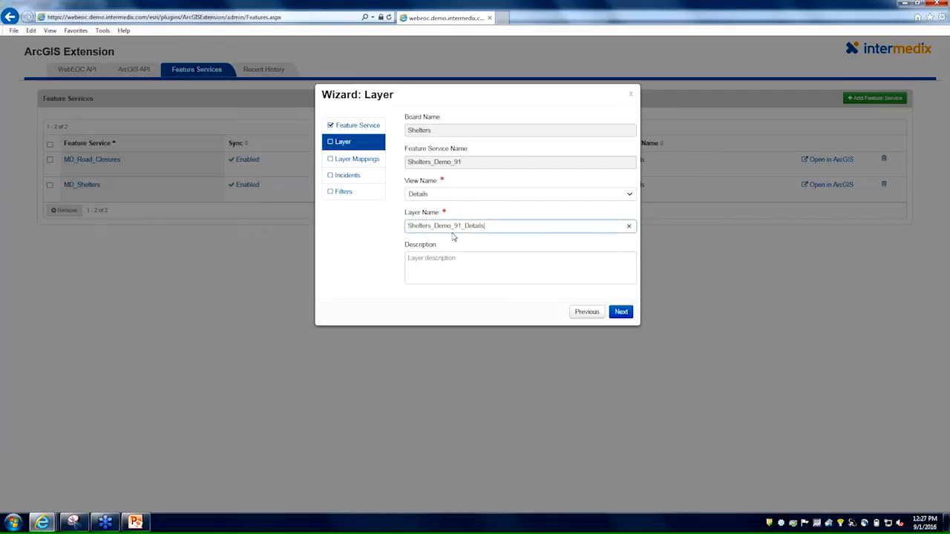
left_click(620, 311)
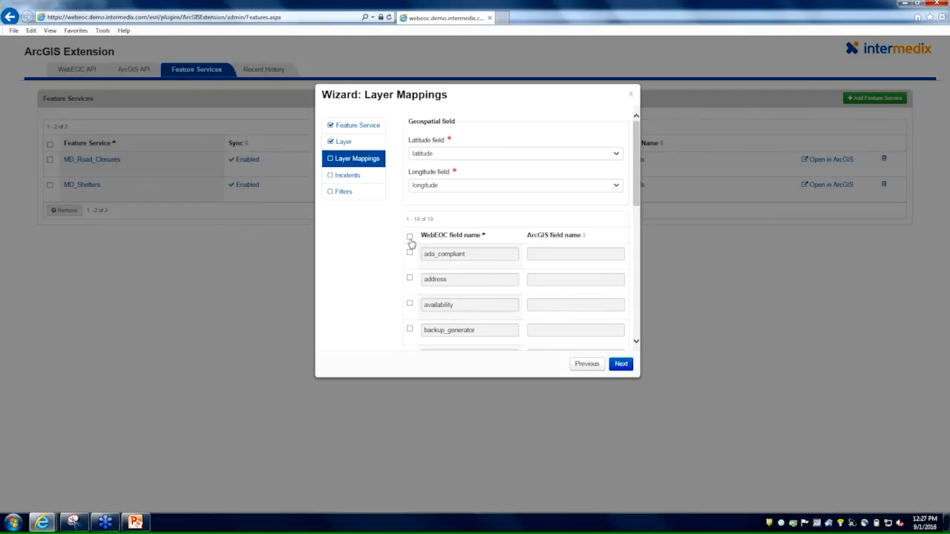
Rename the ArcGIS field mapped to entrydate as last_updated.
scroll(429, 216, "down", 5)
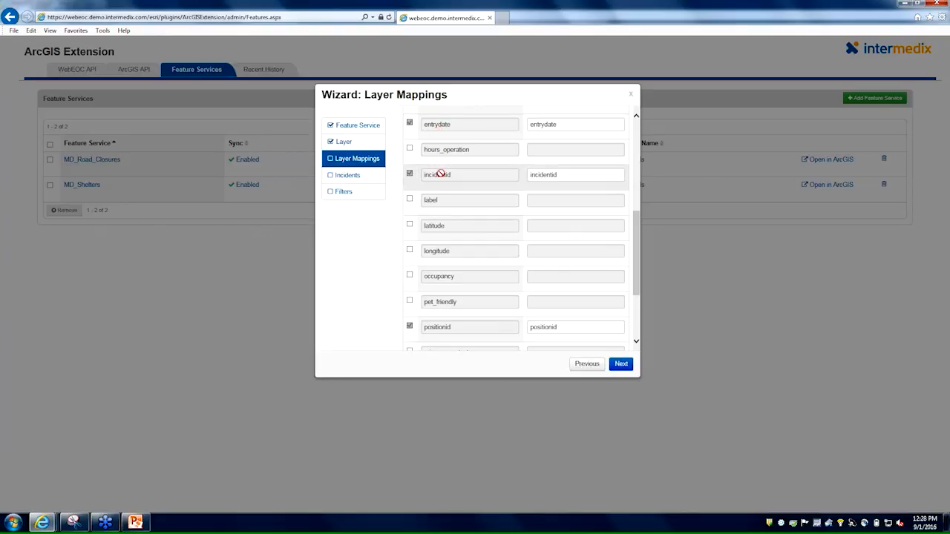
left_click_drag(558, 125, 525, 129)
type("last_update")
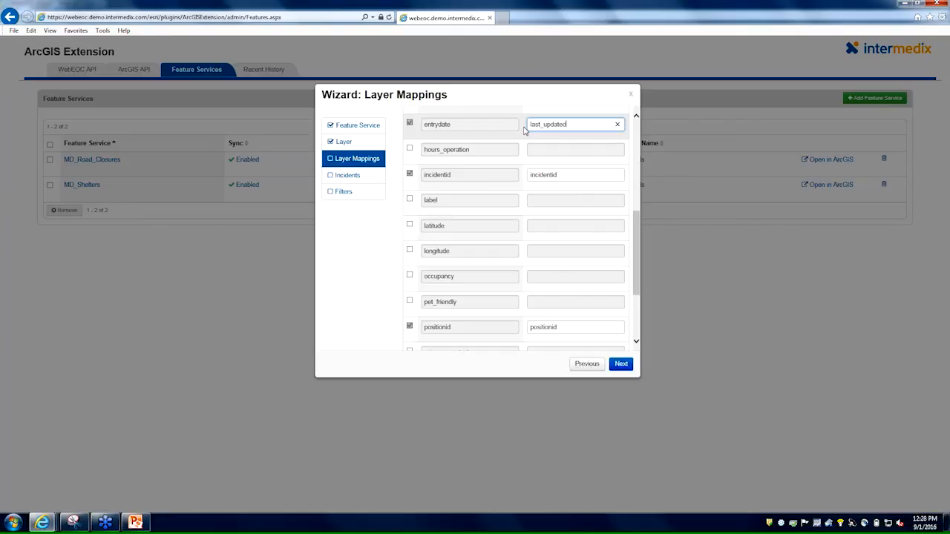
scroll(550, 142, "up", 1)
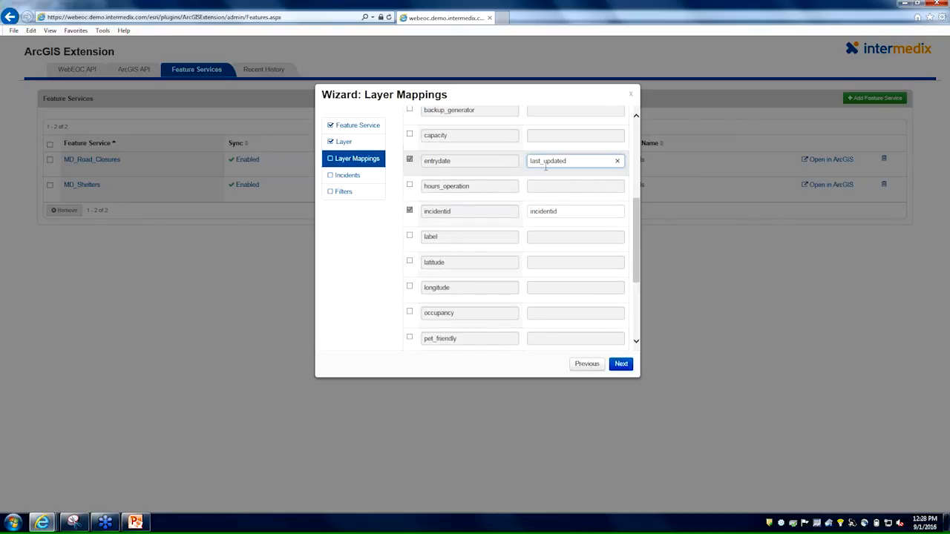
Rename the ArcGIS fields mapped to incidentid and positionid as incident and position.
scroll(541, 176, "down", 1)
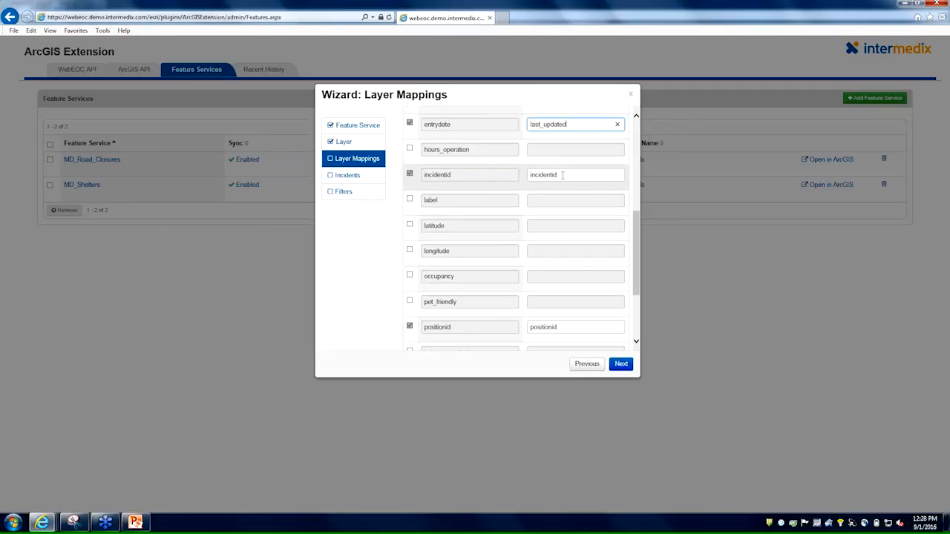
left_click(562, 175)
key("BackSpace")
key("BackSpace")
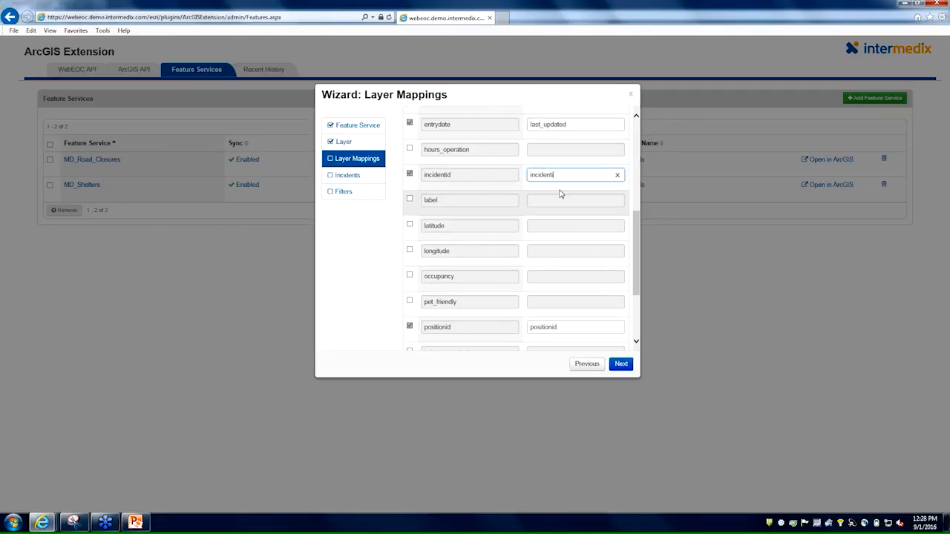
scroll(448, 253, "down", 2)
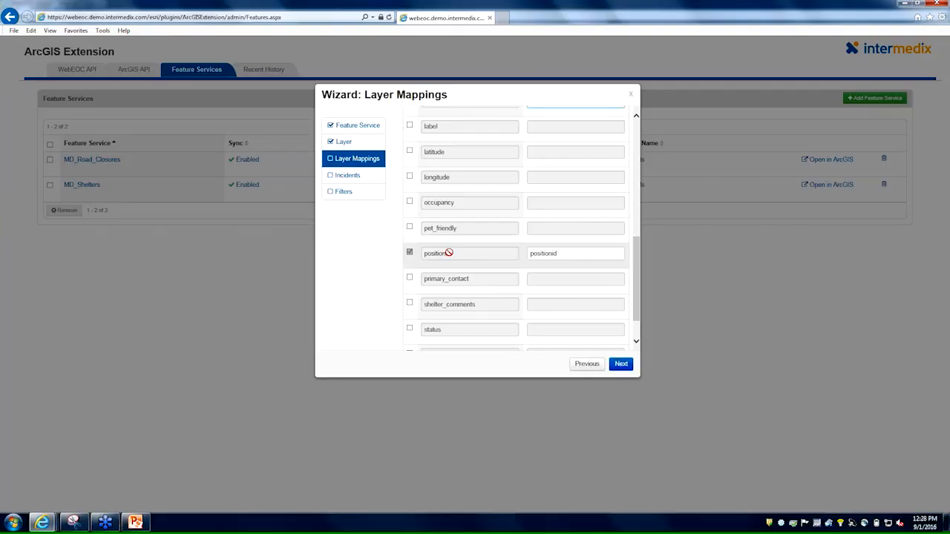
left_click(566, 255)
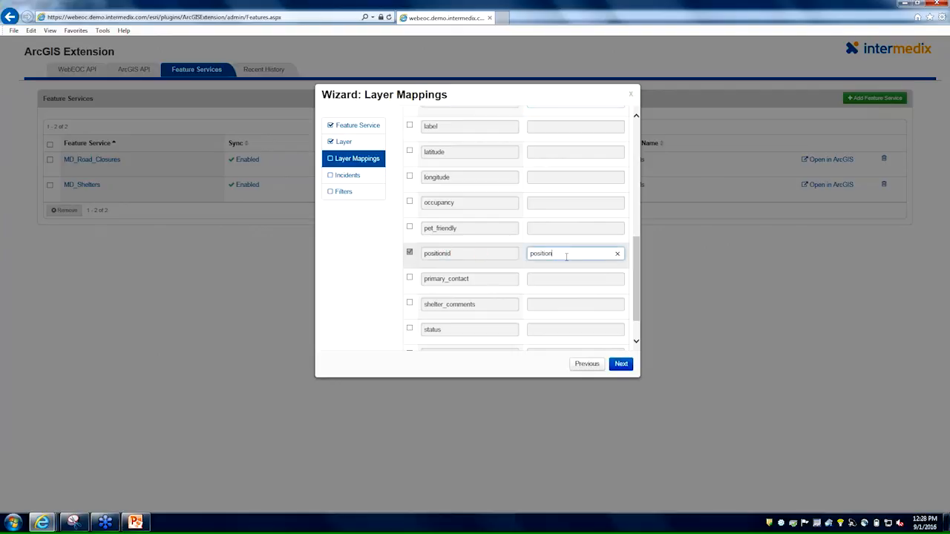
Include all WebEOC fields in the layer mappings except subscribername, and proceed to the incident settings.
scroll(566, 254, "down", 1)
scroll(566, 255, "up", 8)
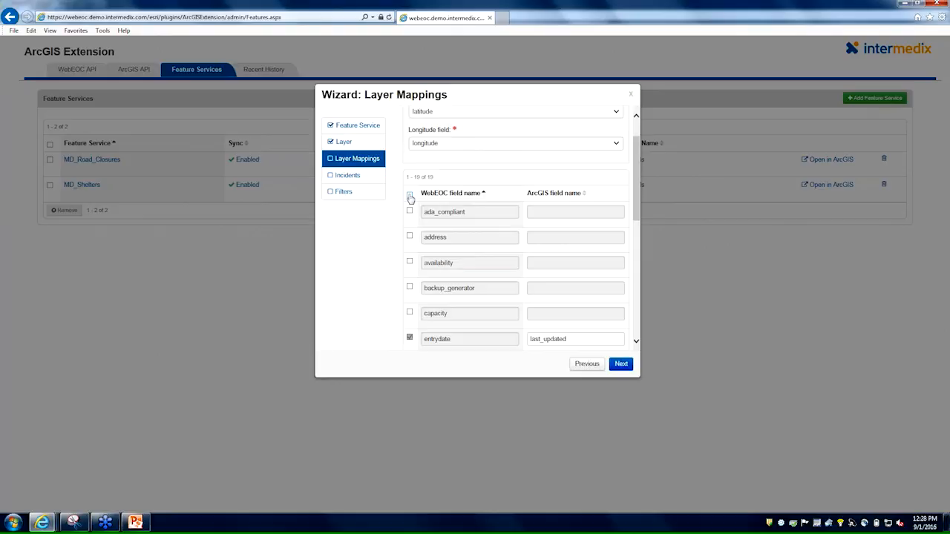
left_click(409, 195)
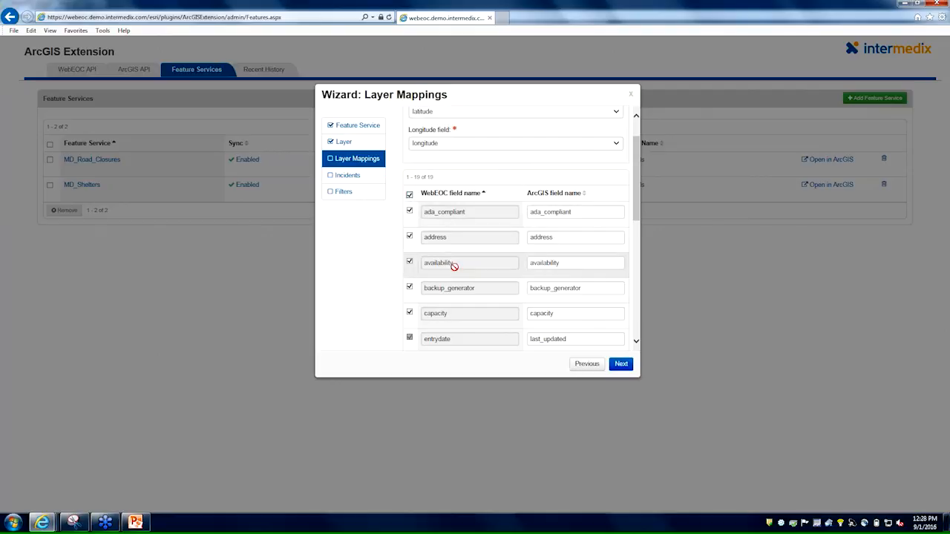
scroll(452, 263, "down", 5)
scroll(455, 282, "down", 3)
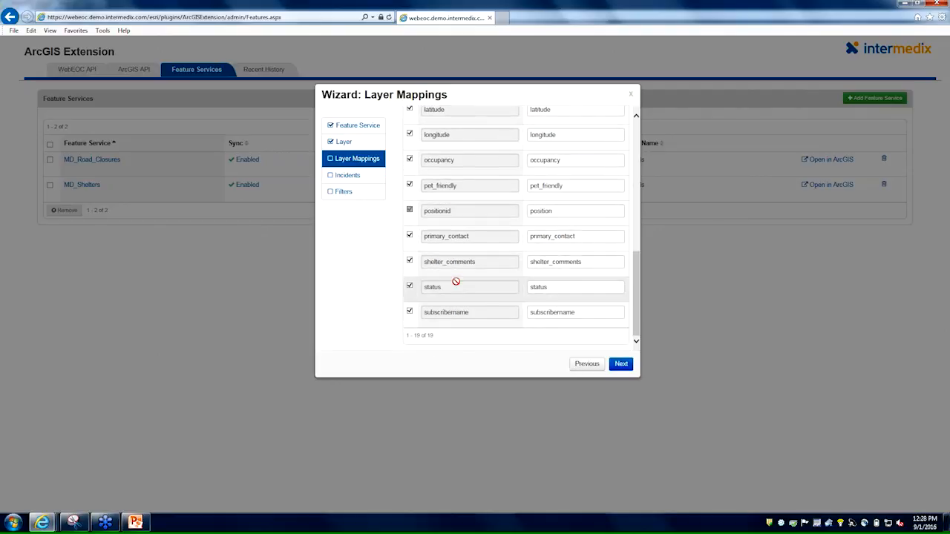
left_click(409, 311)
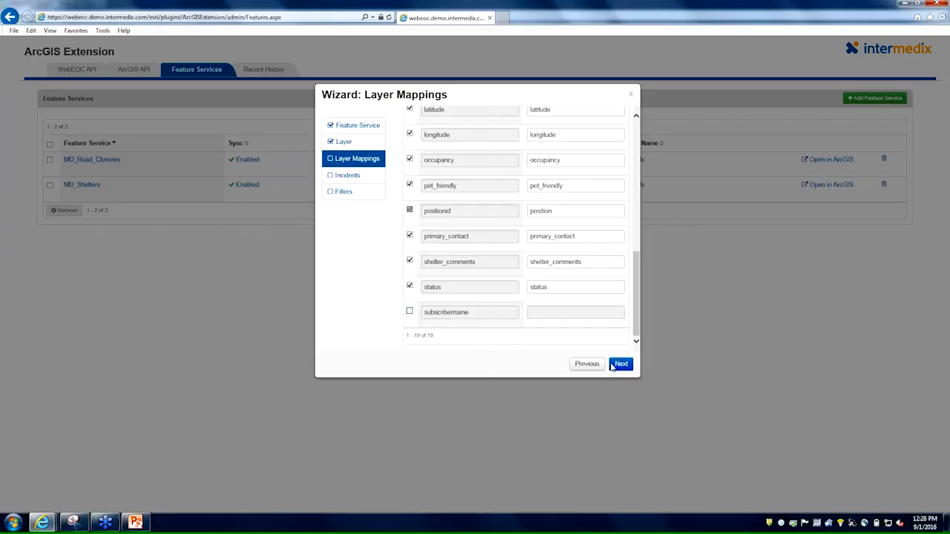
left_click(623, 363)
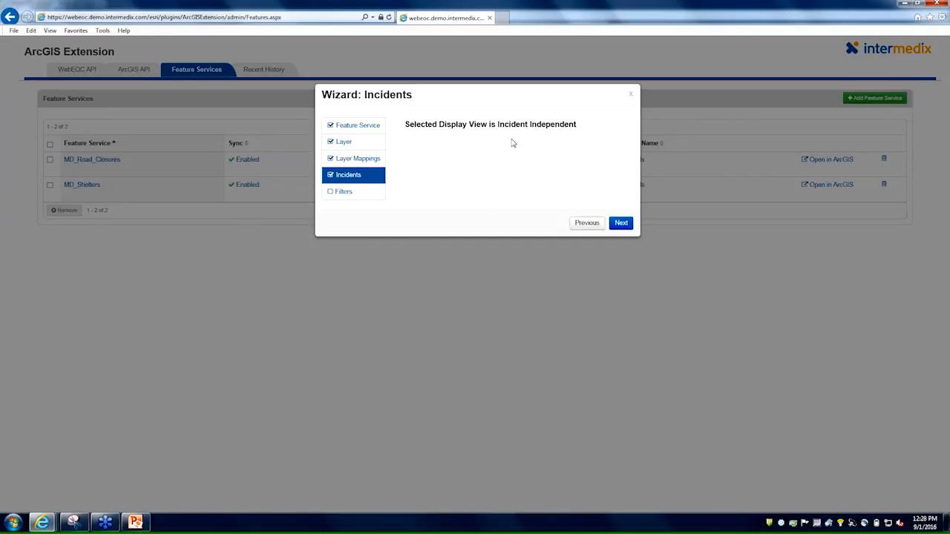
Proceed to the filter settings, review the filter options, and save the feature service without adding any criteria.
left_click(621, 223)
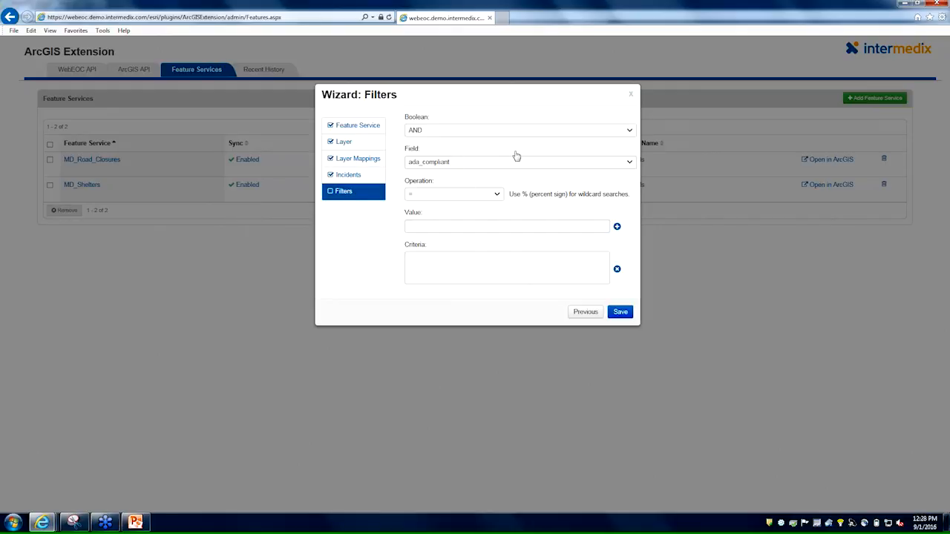
left_click(477, 131)
left_click(477, 136)
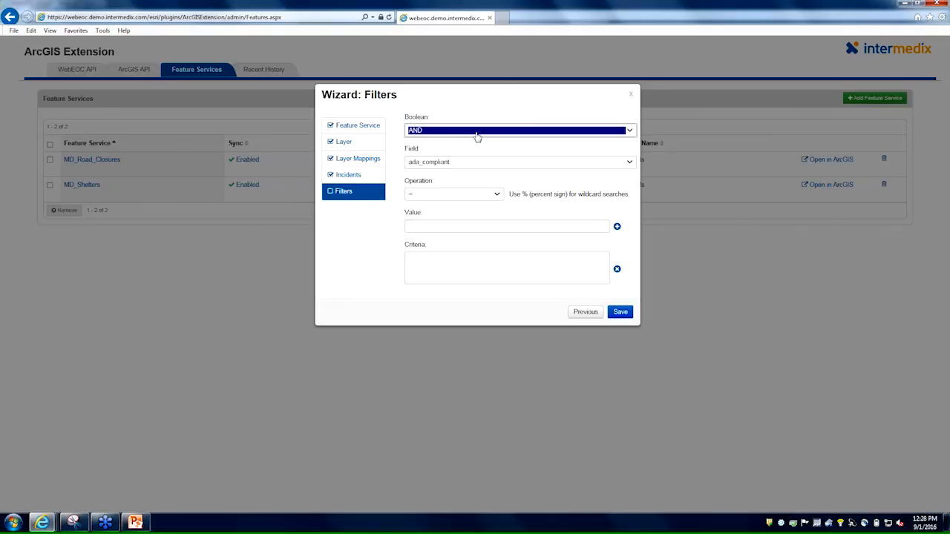
left_click(477, 164)
left_click(475, 164)
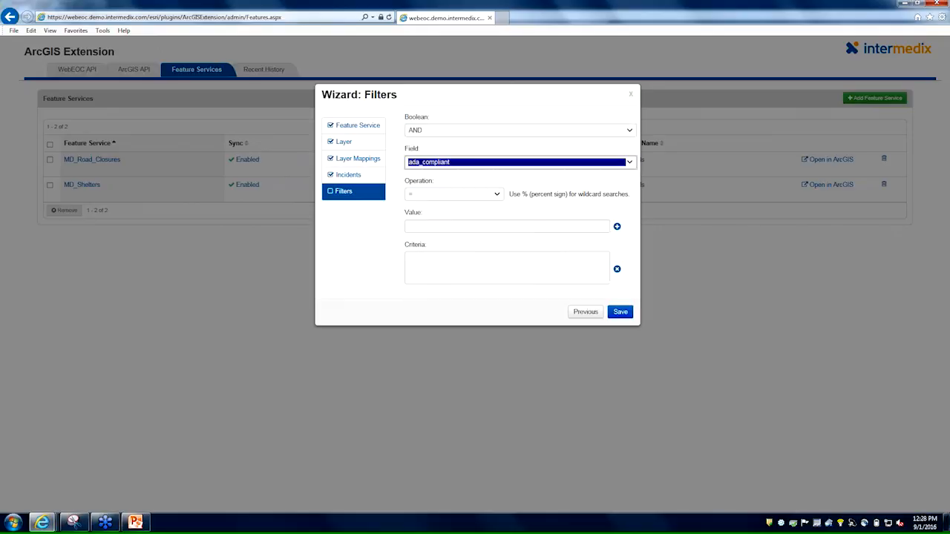
left_click(446, 196)
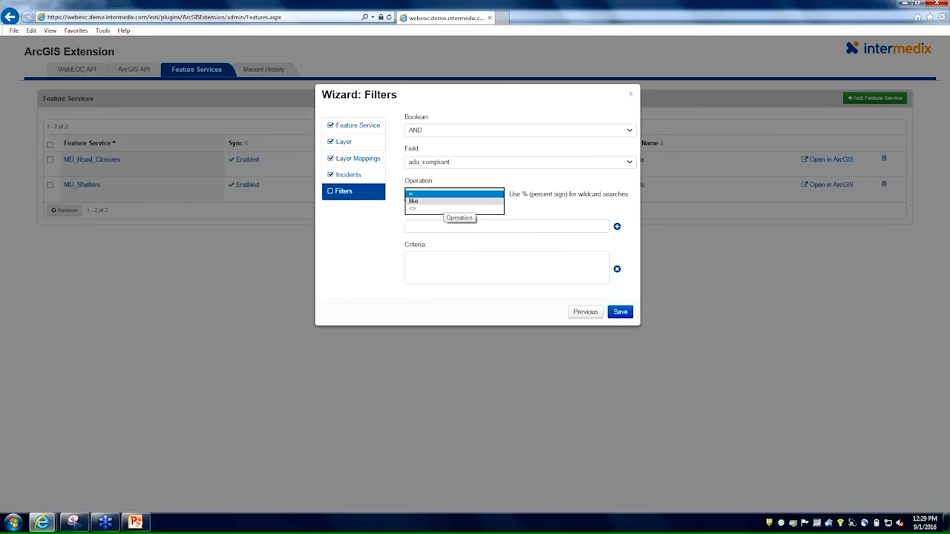
key("Tab")
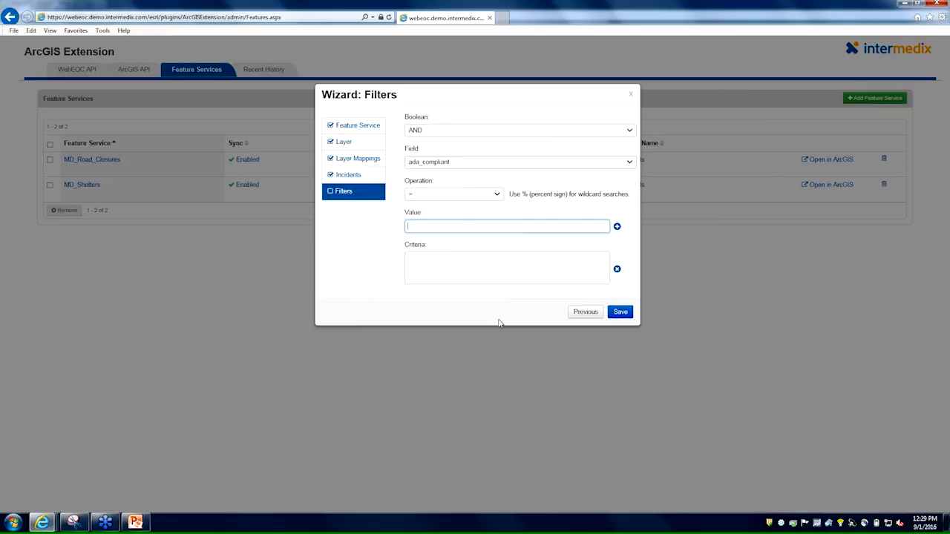
left_click(620, 311)
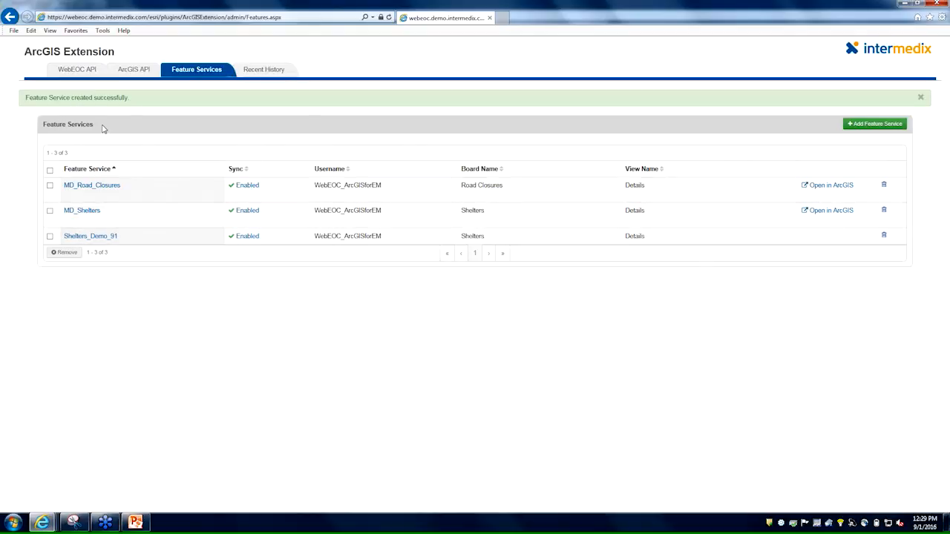
Show 500 records in the recent history, review the log levels, and filter the entries by Shelter.
left_click(262, 71)
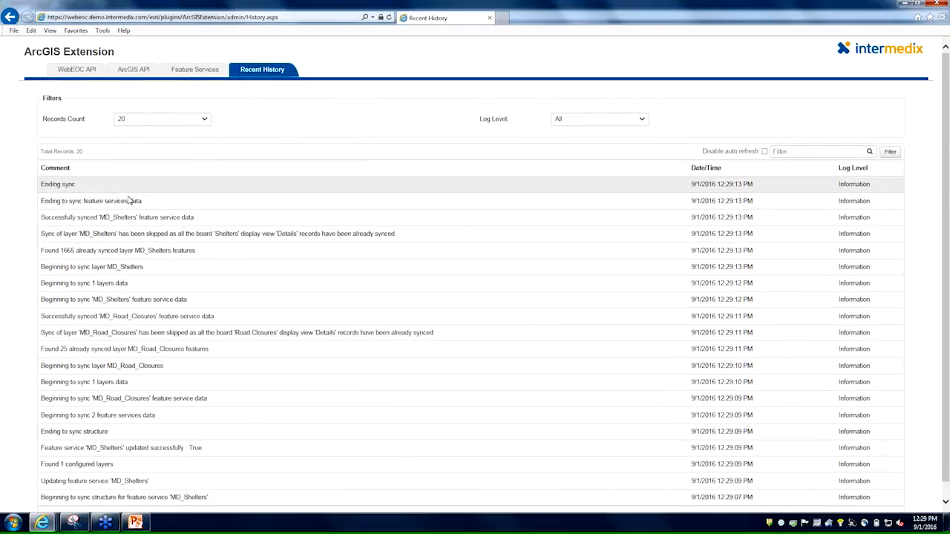
left_click(164, 121)
left_click(149, 148)
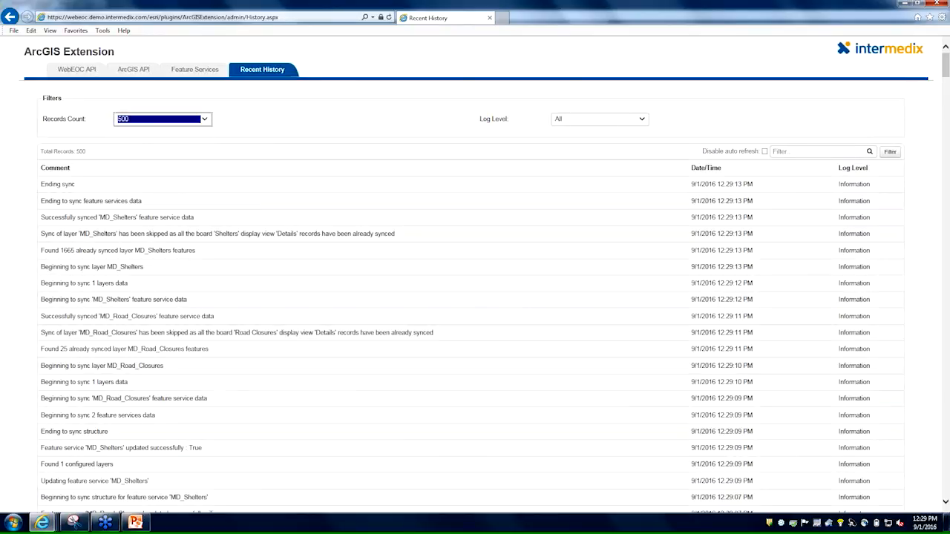
left_click(604, 120)
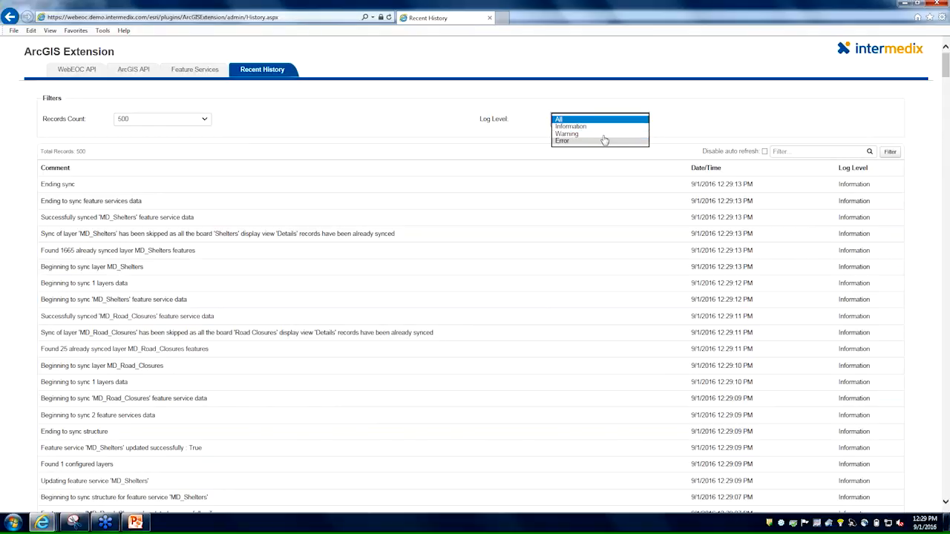
left_click(782, 151)
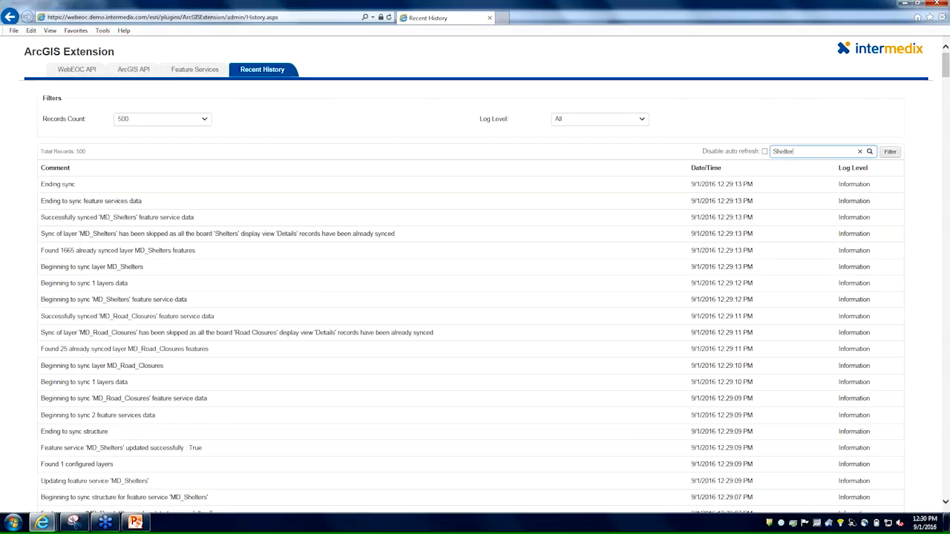
left_click(890, 152)
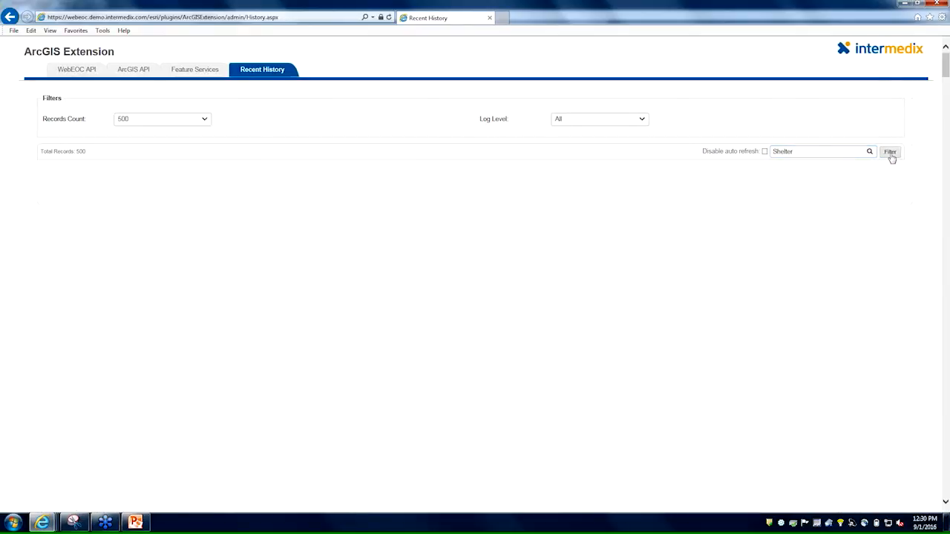
left_click_drag(799, 152, 400, 165)
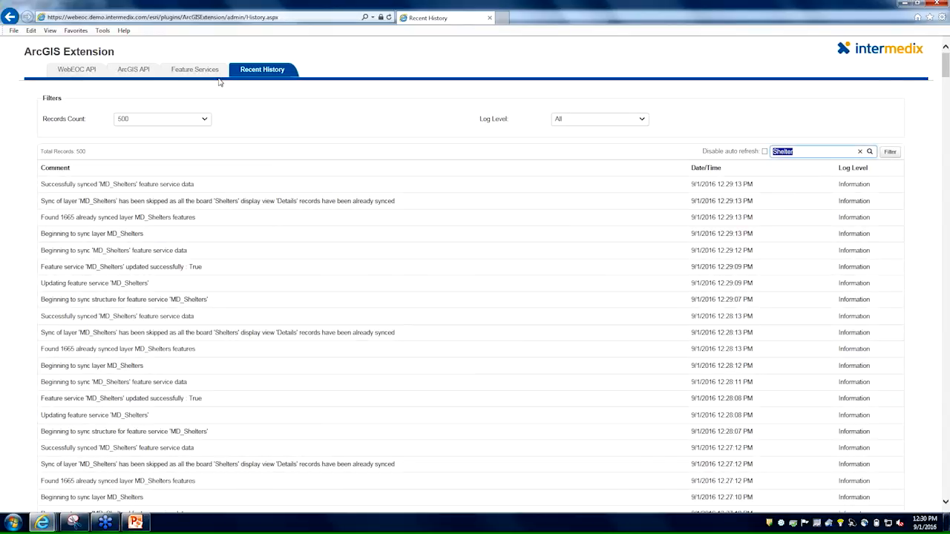
Check the recent history for the creation of Shelters_Demo_91, and open that feature service in ArcGIS.
left_click(196, 70)
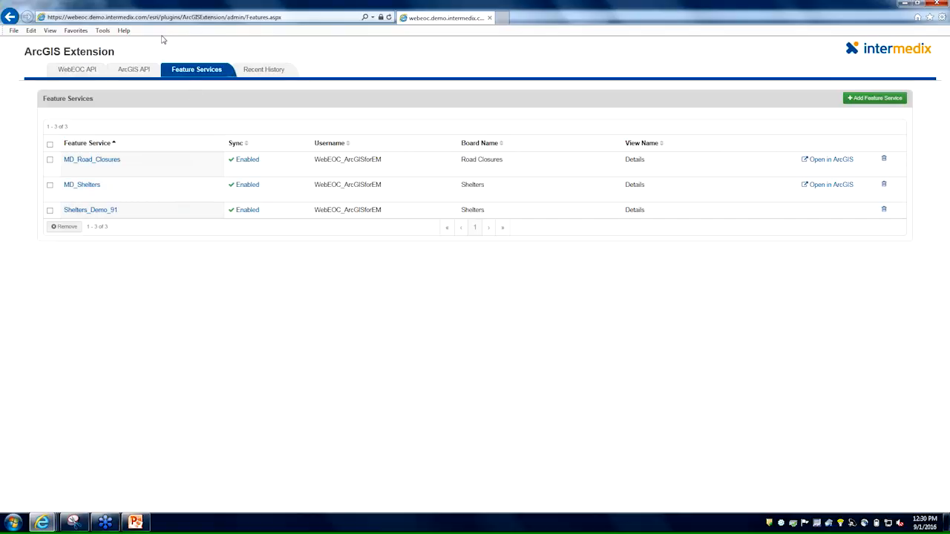
left_click(245, 66)
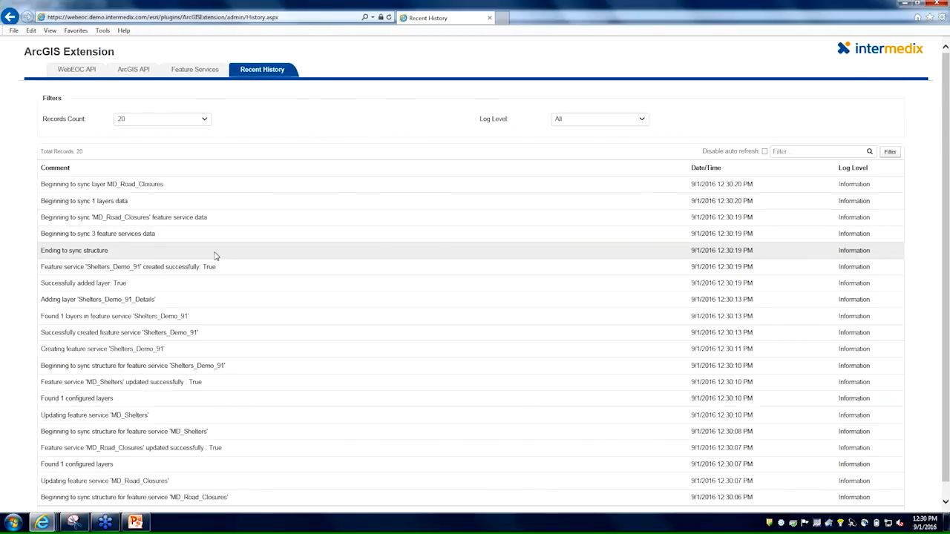
left_click(199, 75)
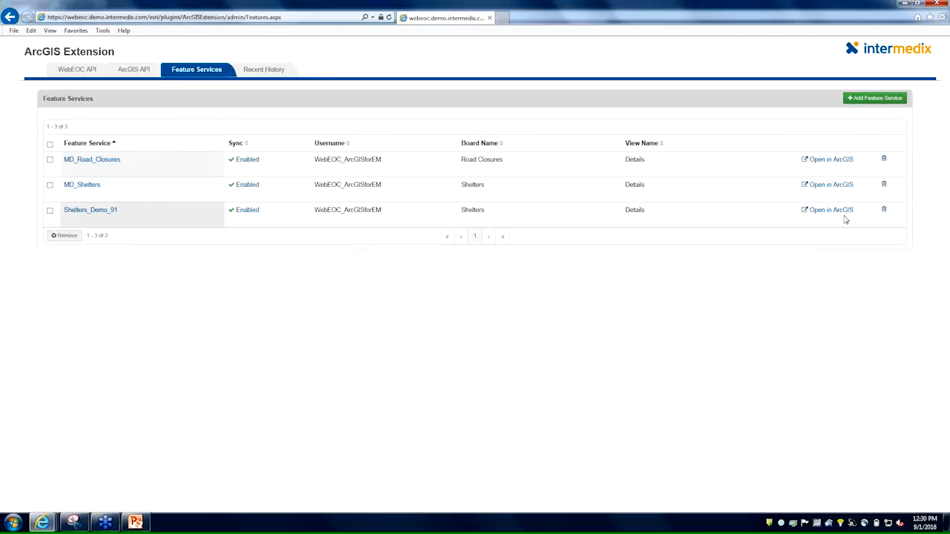
left_click(832, 210)
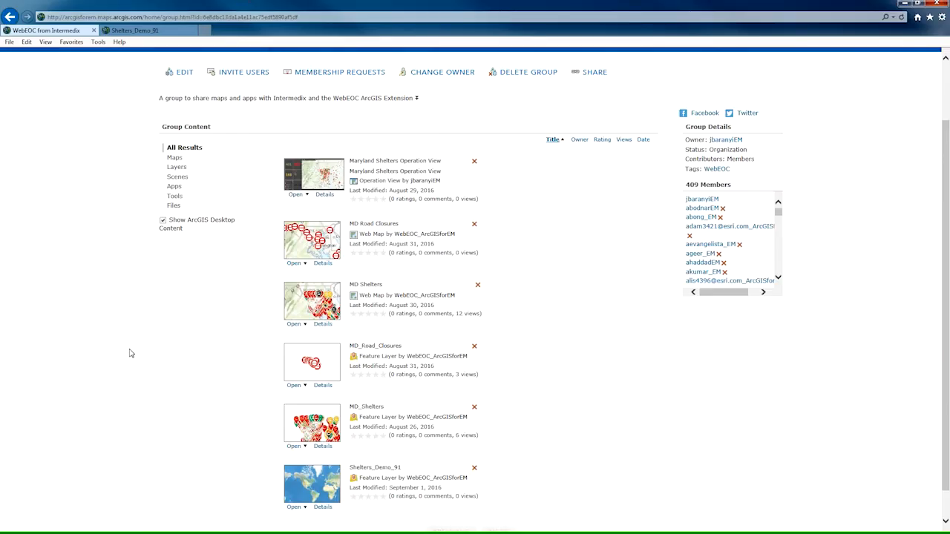
Open the Shelters_Demo_91 feature layer from the WebEOC from Intermedix group in the map viewer.
scroll(130, 353, "up", 2)
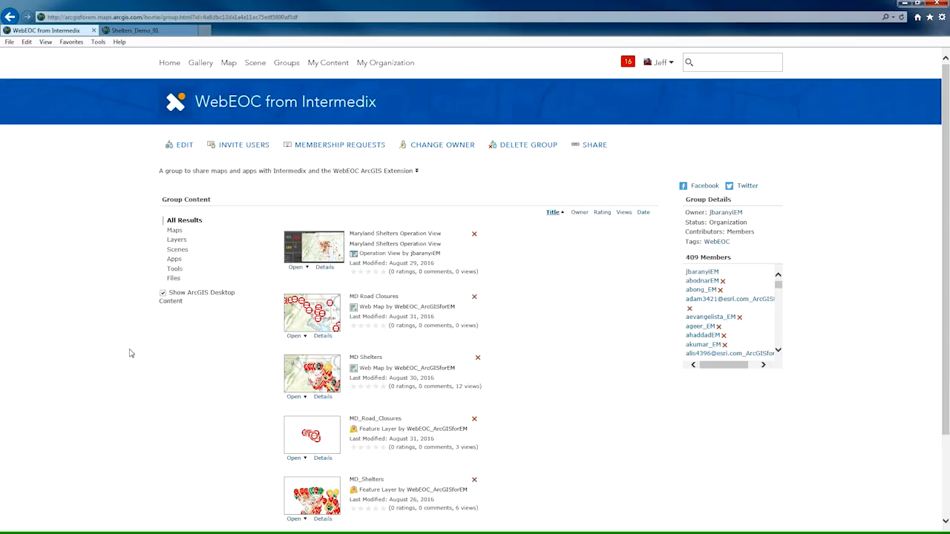
scroll(130, 353, "down", 2)
scroll(129, 353, "down", 1)
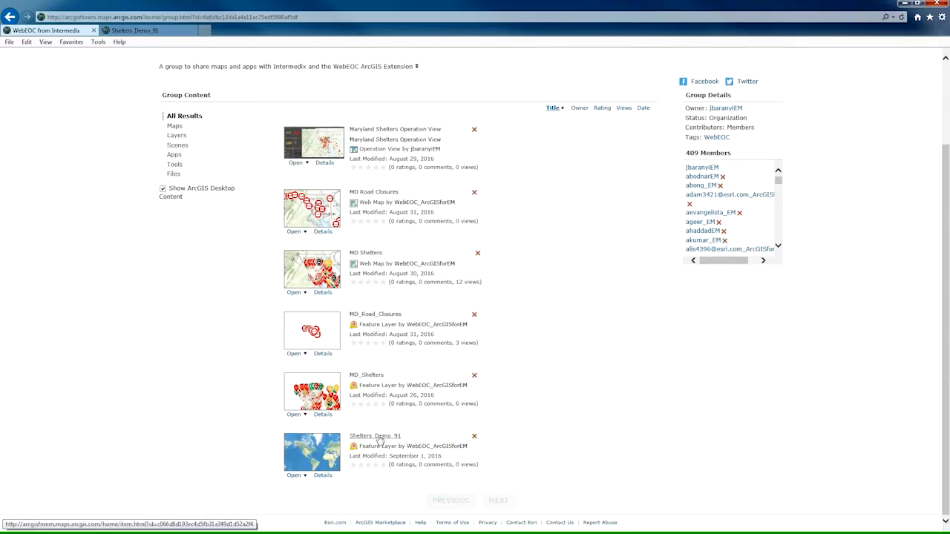
left_click(379, 436)
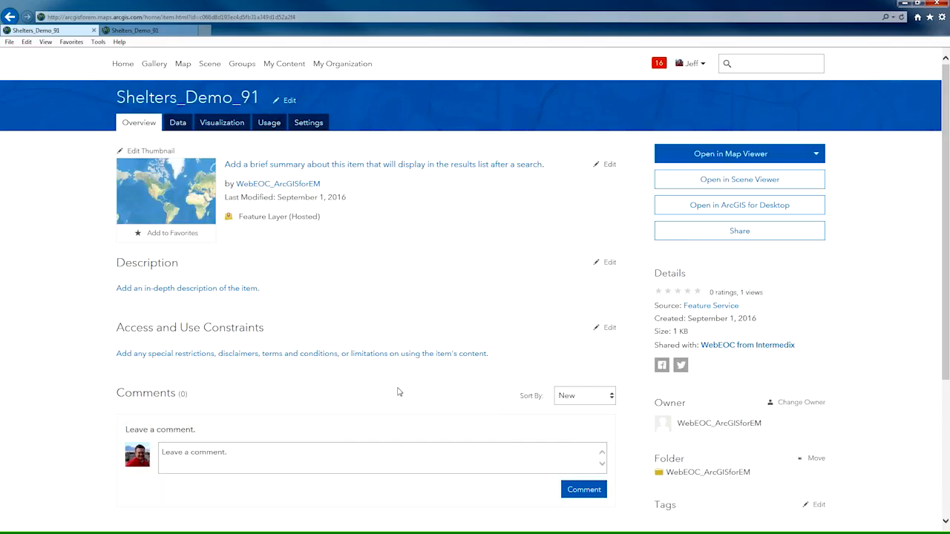
left_click(817, 156)
left_click(731, 181)
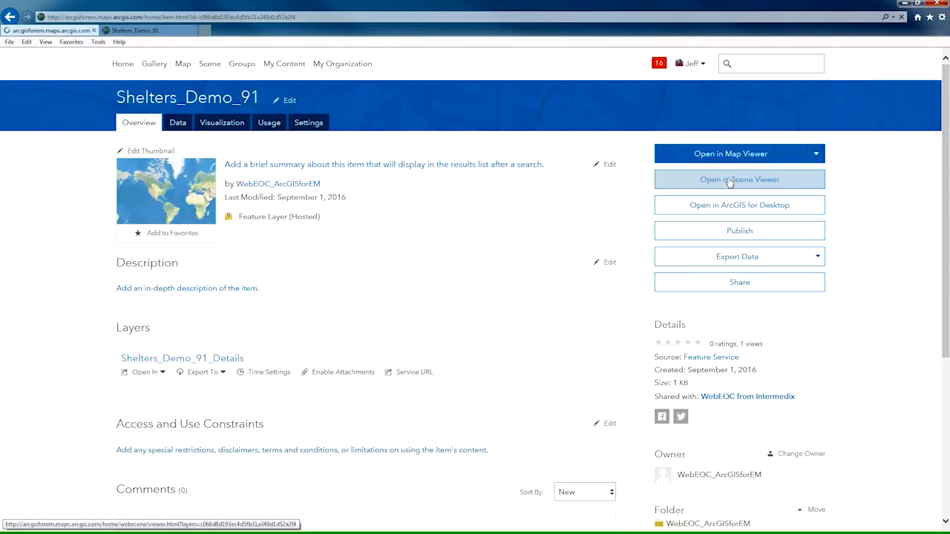
left_click(730, 181)
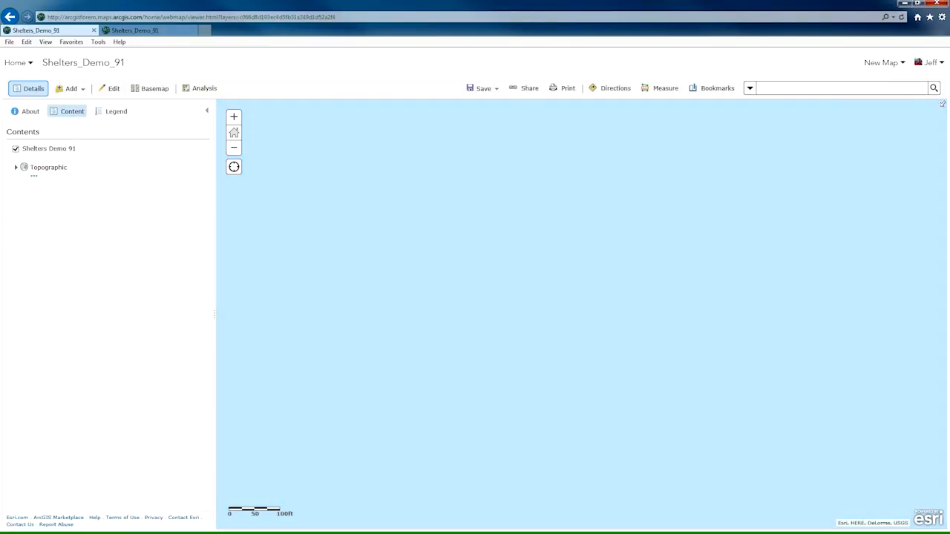
Search the map for Maryland and dismiss the search result pop-up.
type("Maryland")
key("Return")
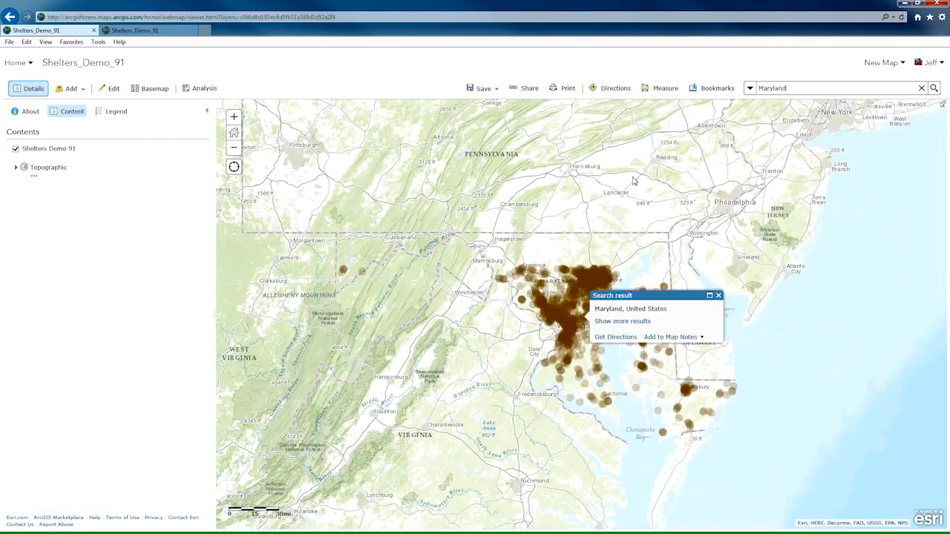
left_click(718, 295)
Change the style of the Shelters Demo 91 layer to show the status attribute.
mouse_move(89, 154)
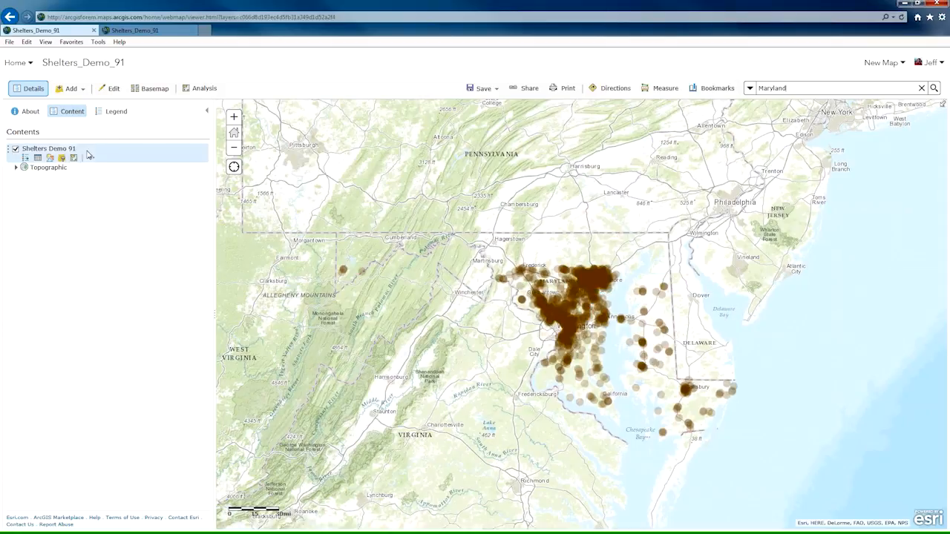
left_click(50, 157)
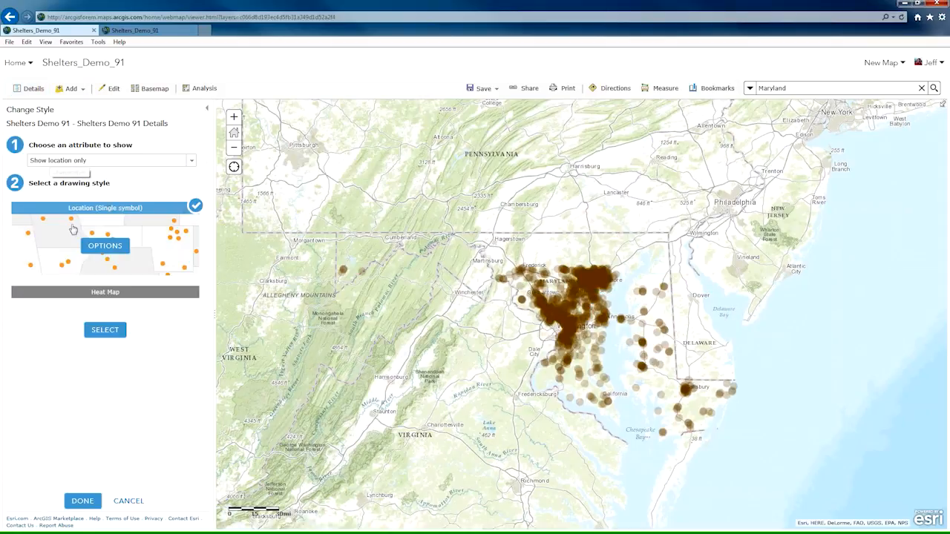
left_click(191, 162)
left_click_drag(191, 188, 191, 223)
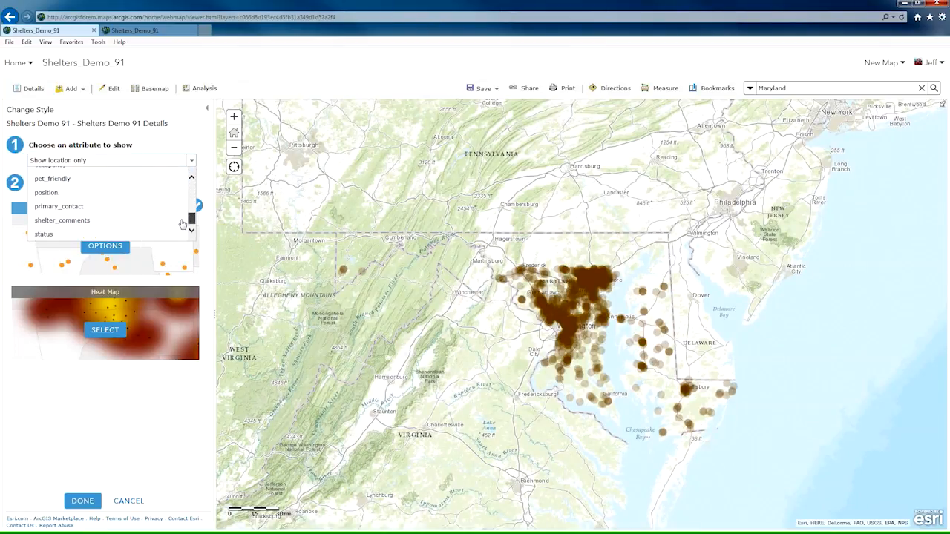
left_click(45, 234)
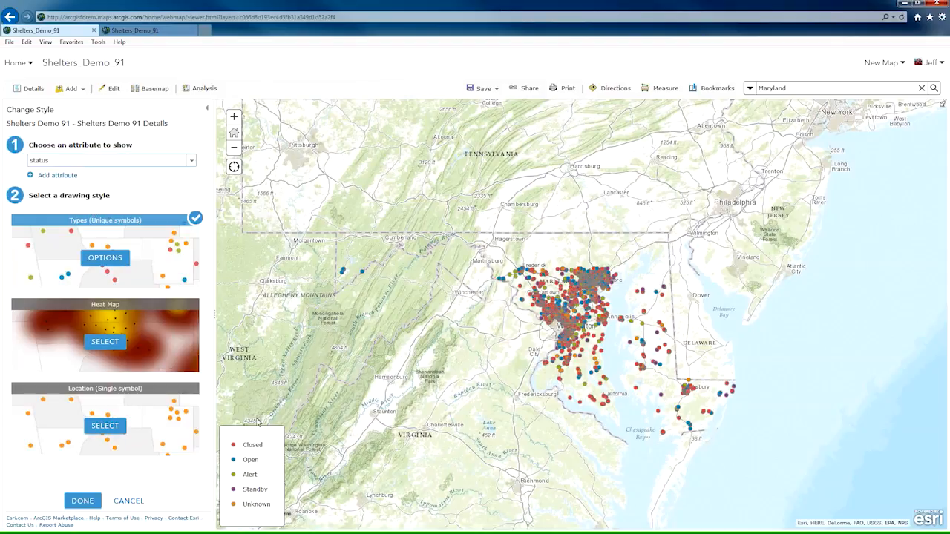
Replace the Closed status symbol with the custom image Shelter-Closed.png and enlarge it.
left_click(109, 261)
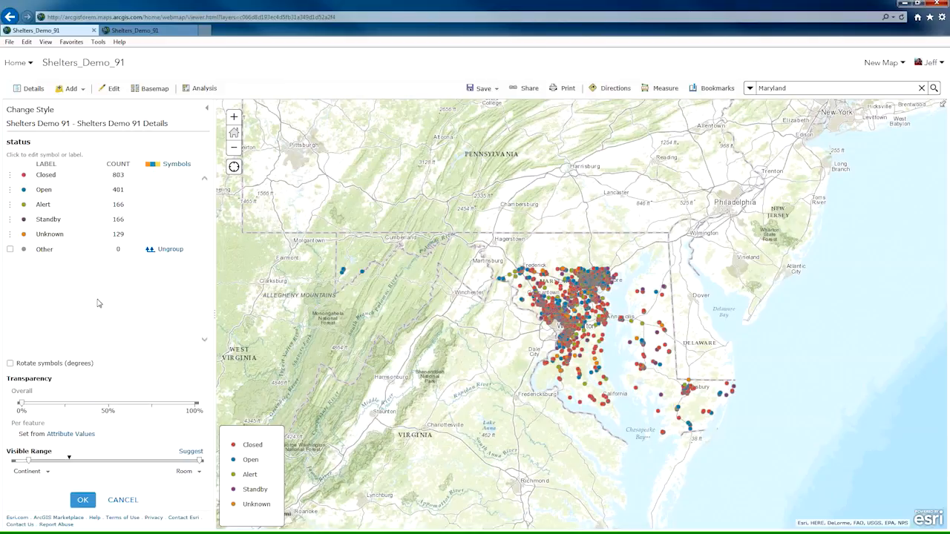
left_click(23, 177)
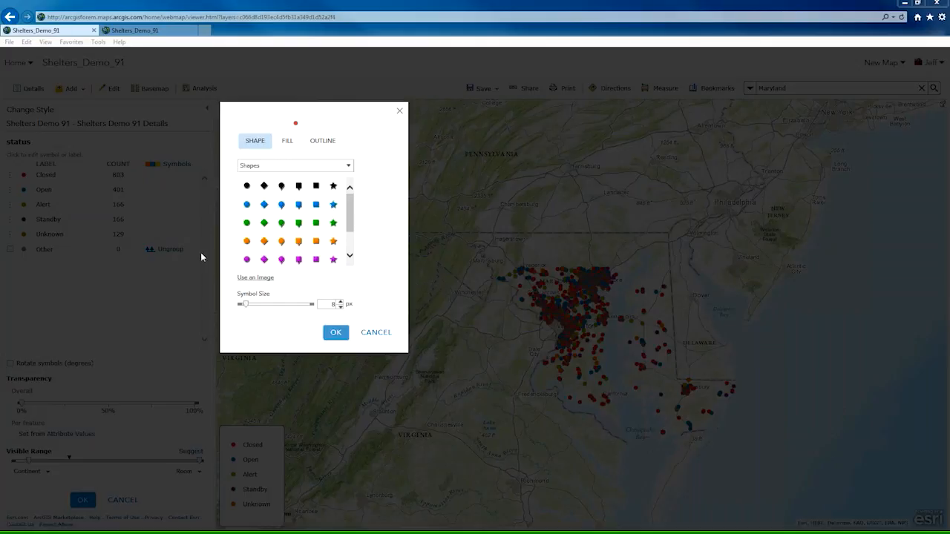
left_click(264, 279)
key("ctrl+v")
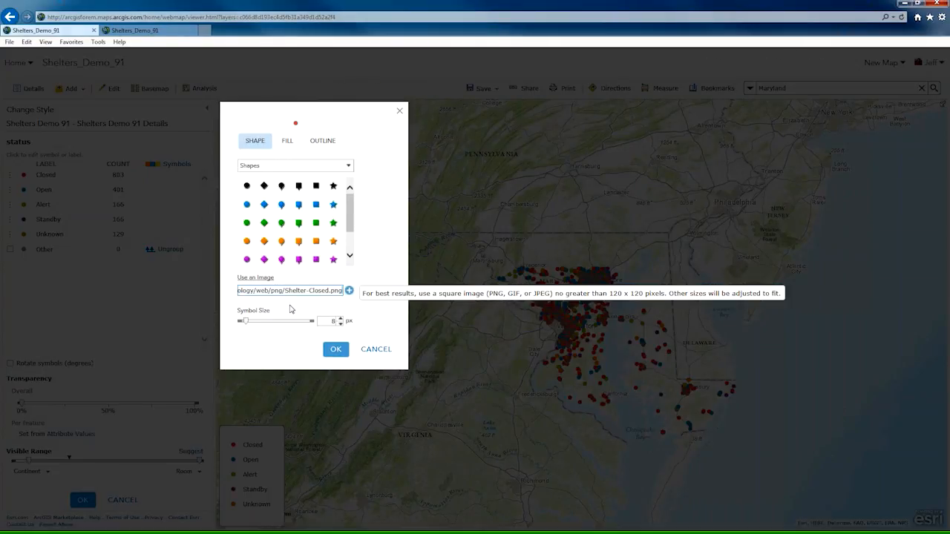
left_click(340, 318)
left_click(341, 319)
left_click(339, 318)
left_click(340, 319)
left_click(340, 320)
left_click(340, 320)
left_click(340, 320)
left_click(340, 320)
left_click(338, 354)
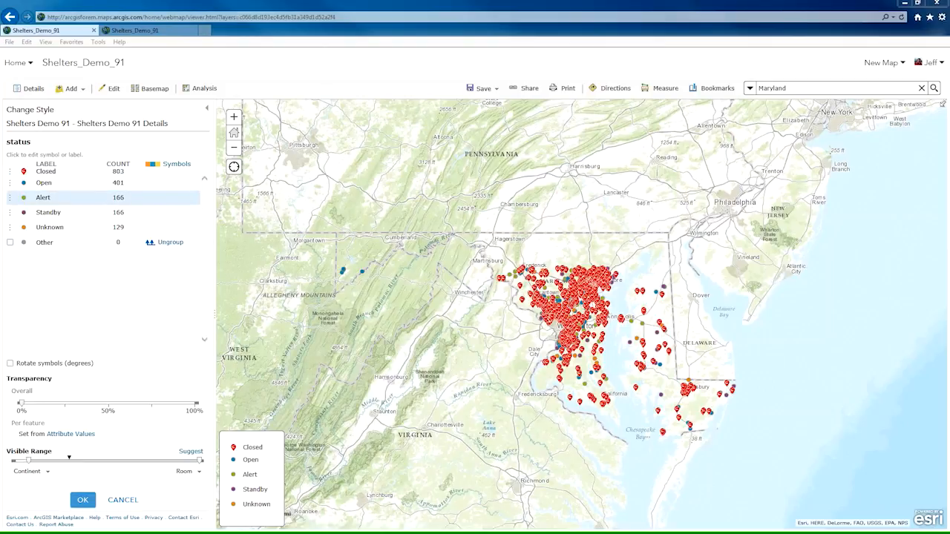
Replace the Open status symbol with the custom image Shelter-Open.png at a size of 16 px.
left_click(23, 184)
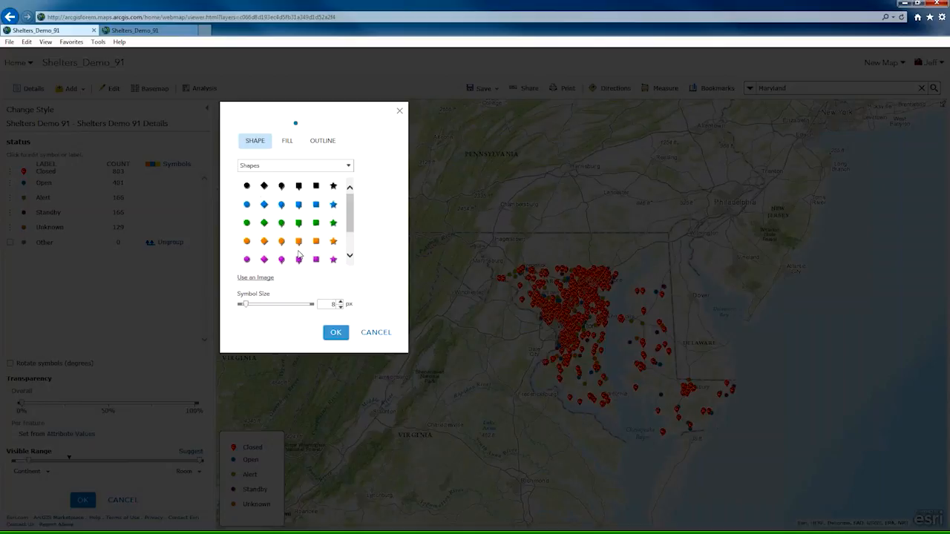
left_click(270, 280)
key("ctrl+v")
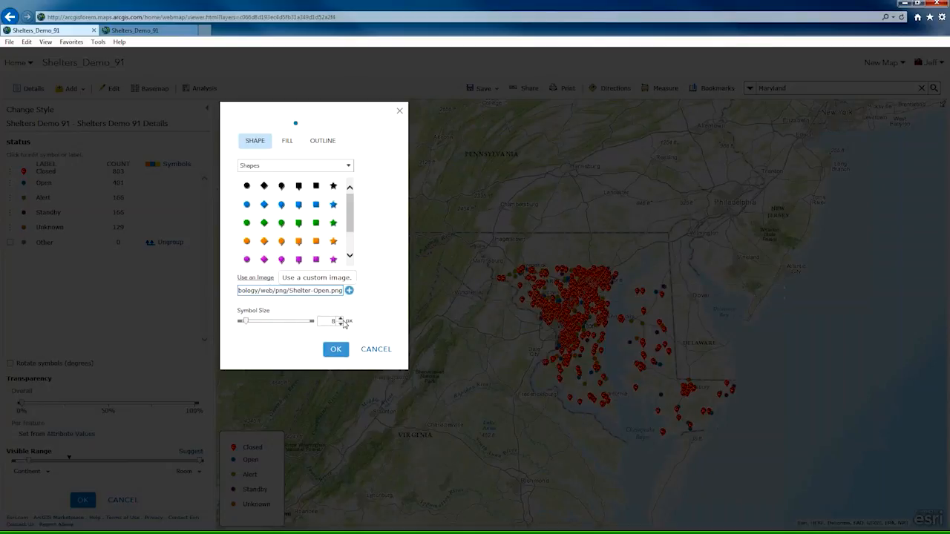
left_click(349, 291)
left_click(340, 319)
left_click(340, 319)
left_click(339, 319)
left_click(340, 319)
left_click(340, 318)
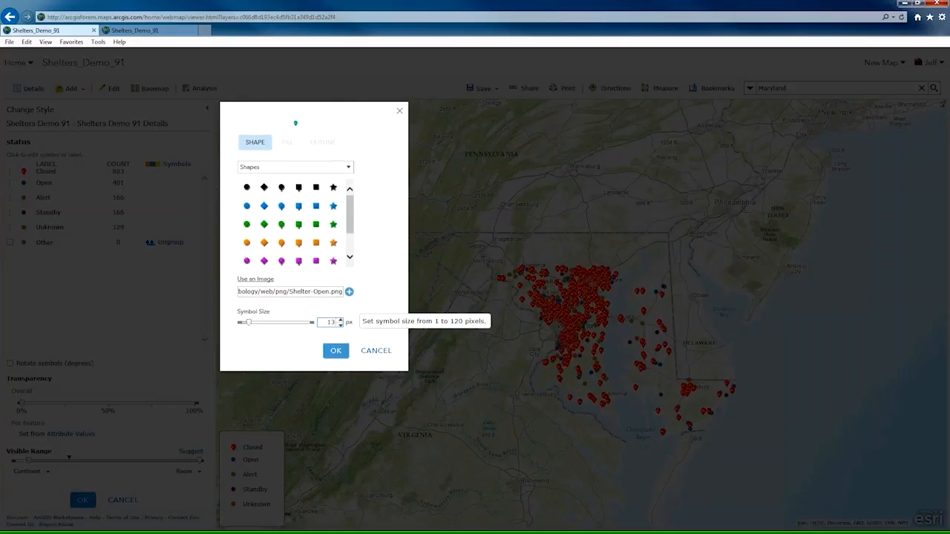
left_click(340, 320)
left_click(340, 319)
left_click(340, 320)
left_click(335, 355)
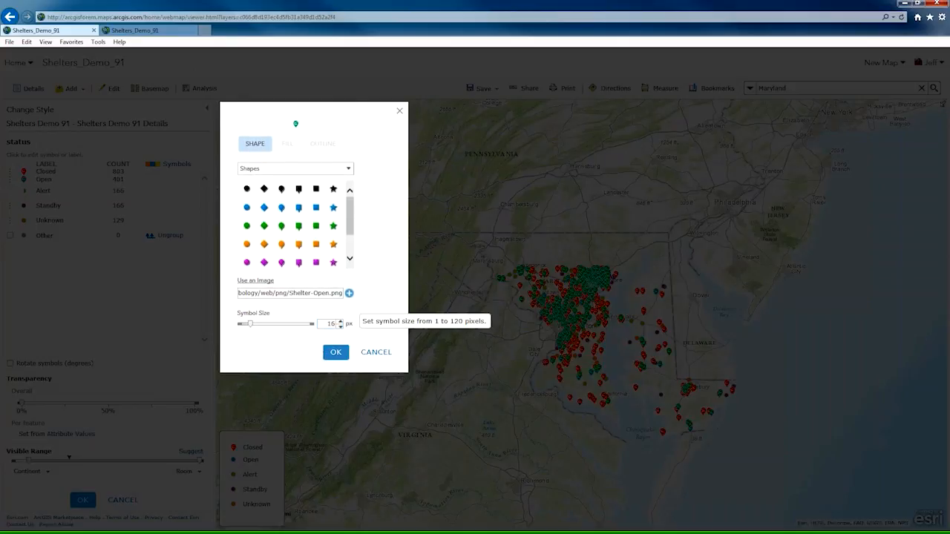
Replace the Alert status symbol with an enlarged custom image, Shelter-Alert.png, and apply the layer's style changes.
key("alt+Tab")
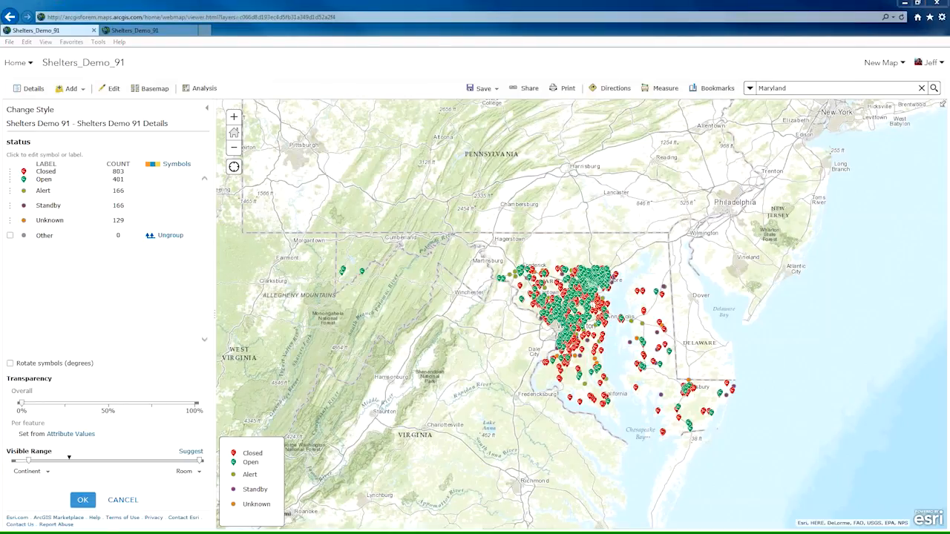
left_click(23, 191)
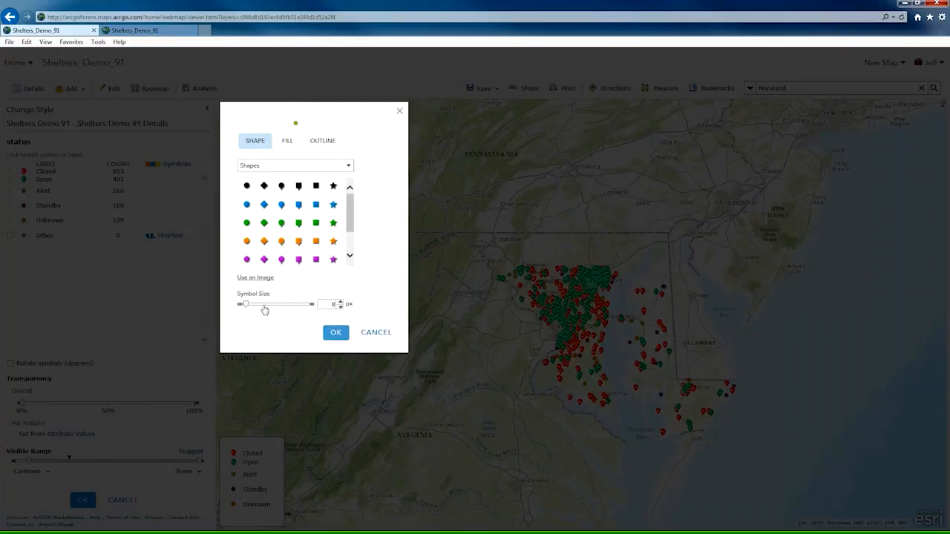
left_click(262, 279)
key("ctrl+v")
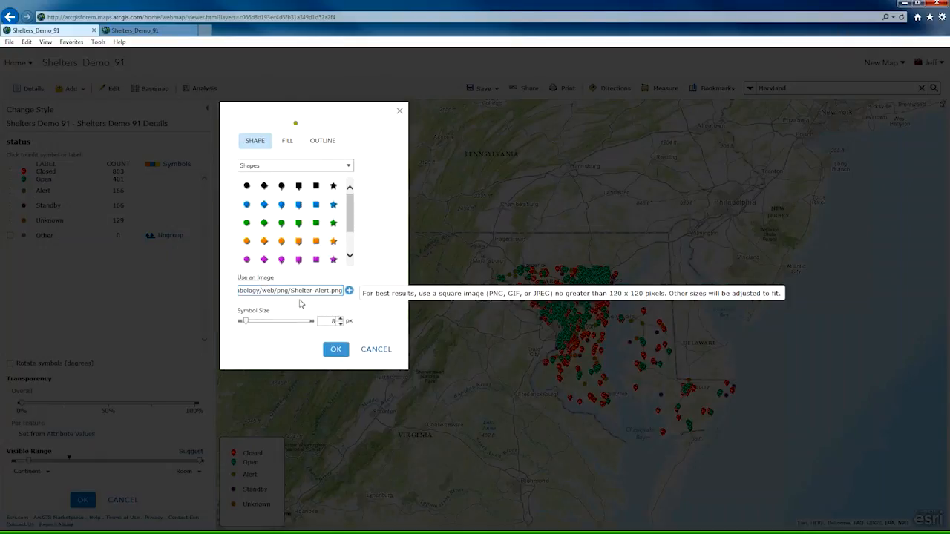
left_click(349, 290)
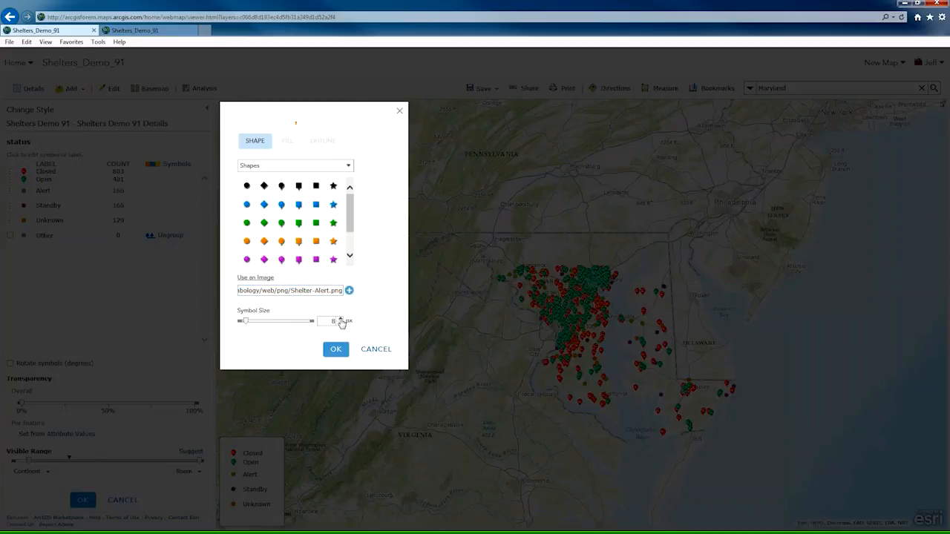
left_click(341, 320)
left_click(341, 319)
left_click(340, 320)
left_click(340, 320)
left_click(340, 320)
left_click(341, 320)
left_click(340, 319)
left_click(341, 320)
left_click(337, 354)
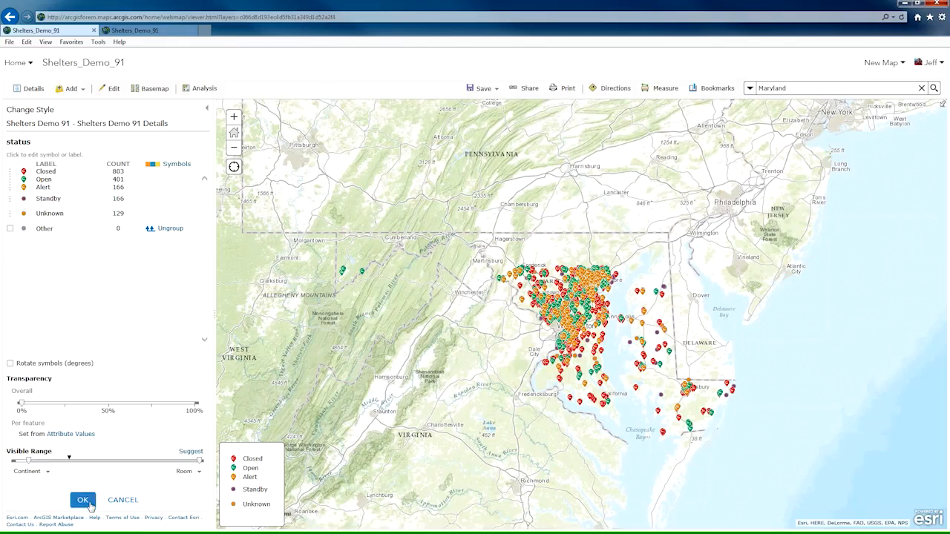
left_click(83, 502)
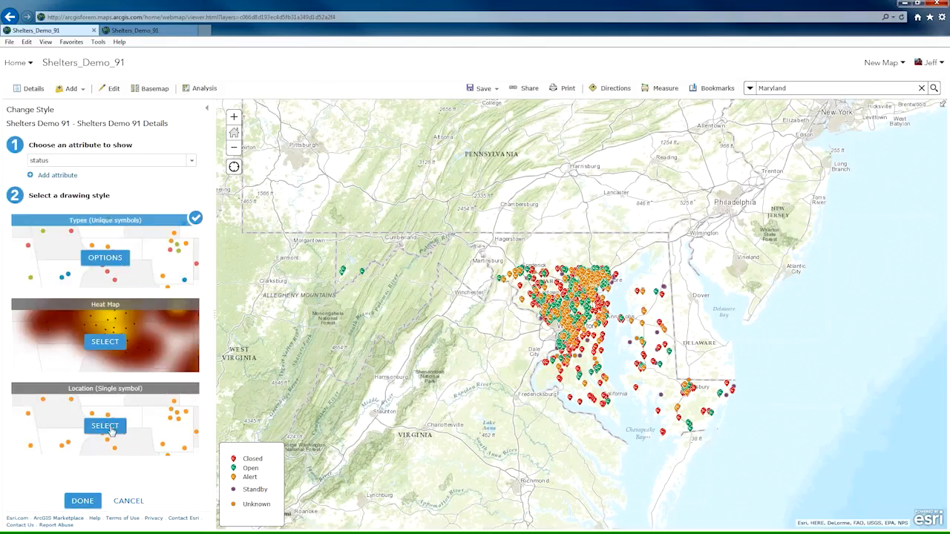
left_click(83, 503)
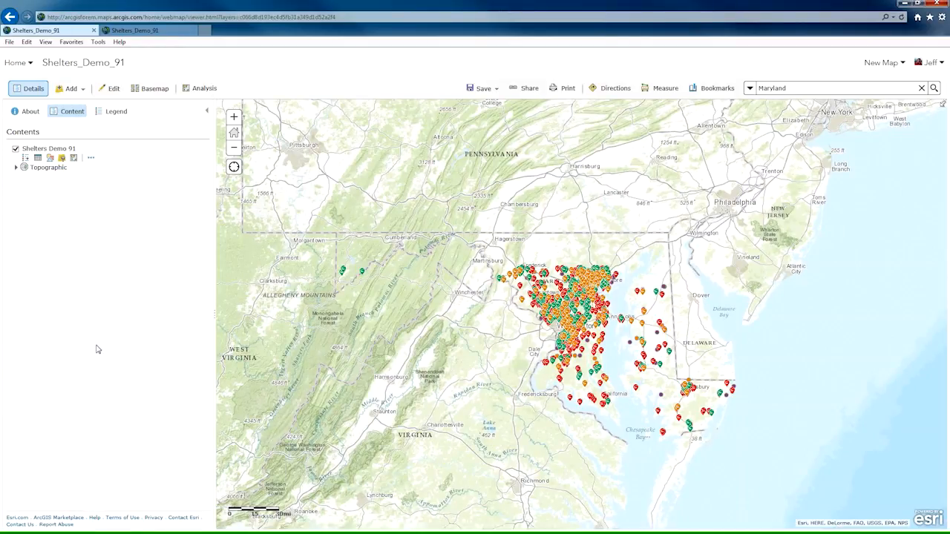
Configure the Shelters Demo 91 pop-up as a list of field attributes and set the last_updated alias to Last Updated.
left_click(90, 159)
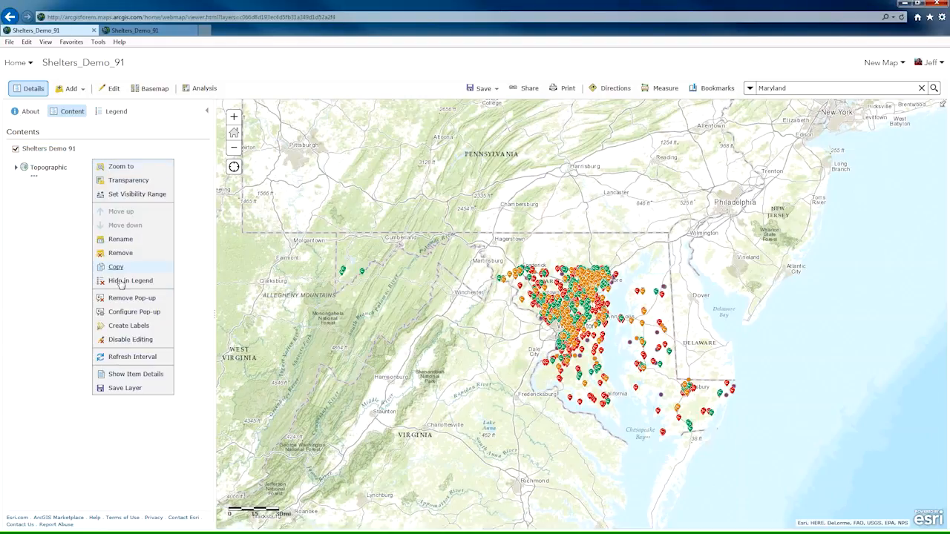
left_click(134, 315)
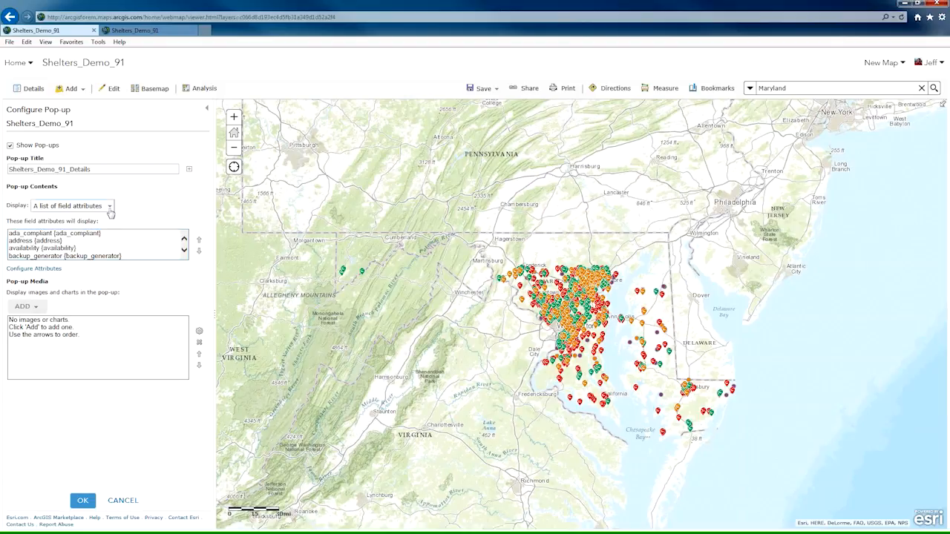
left_click(114, 210)
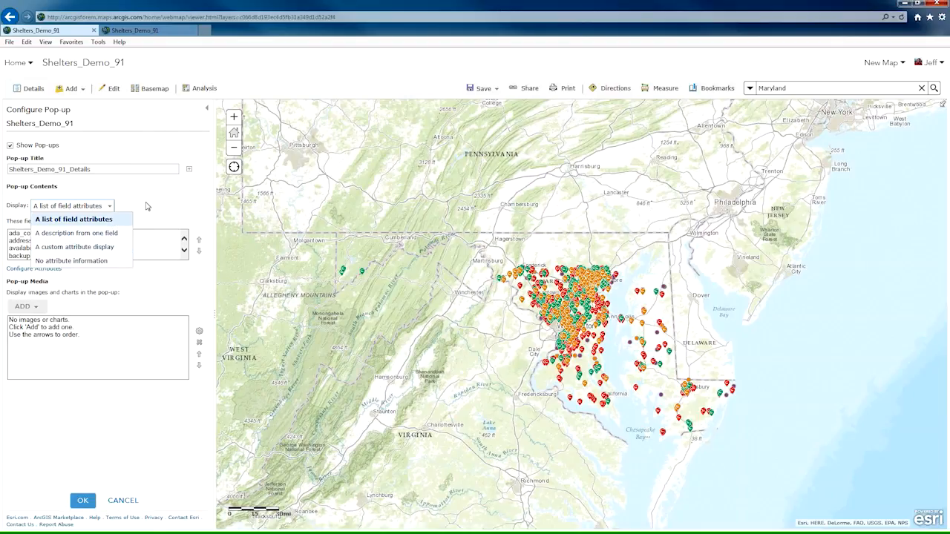
left_click(115, 221)
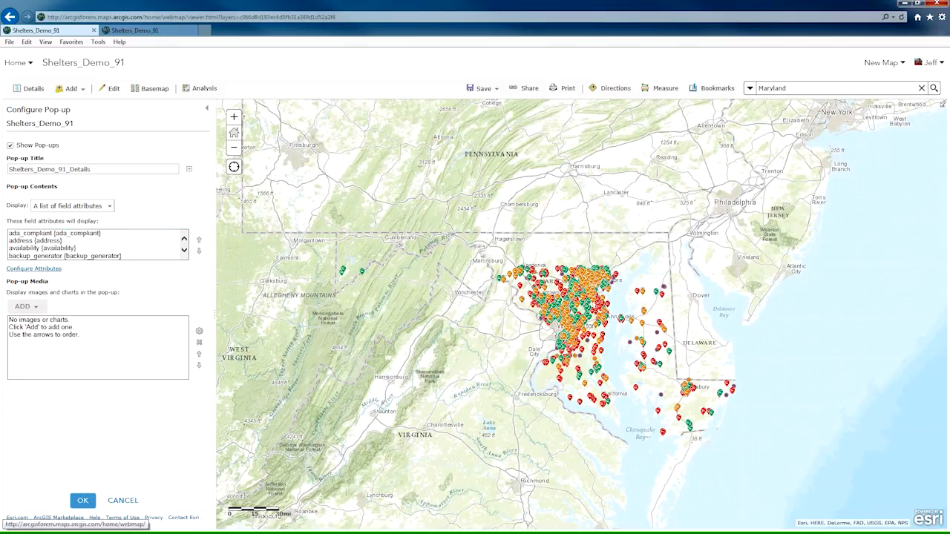
left_click(34, 269)
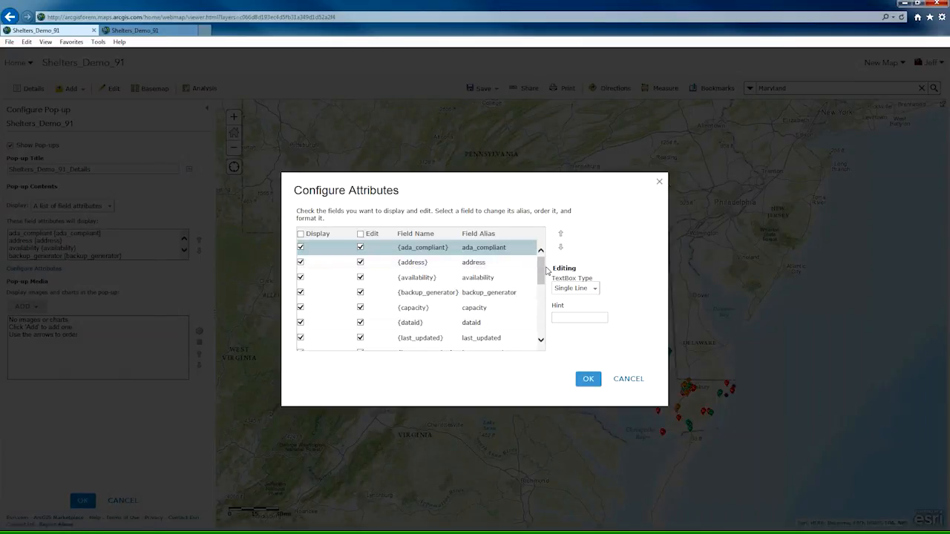
left_click(484, 339)
type("La")
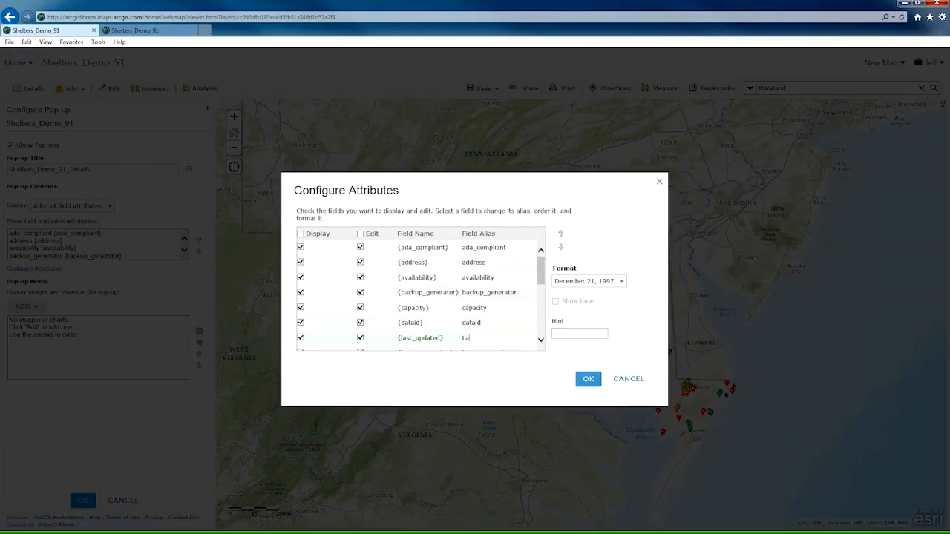
type("st Updated")
Exclude the latitude and longitude fields from both display and editing in the pop-up attributes.
left_click_drag(542, 273, 539, 292)
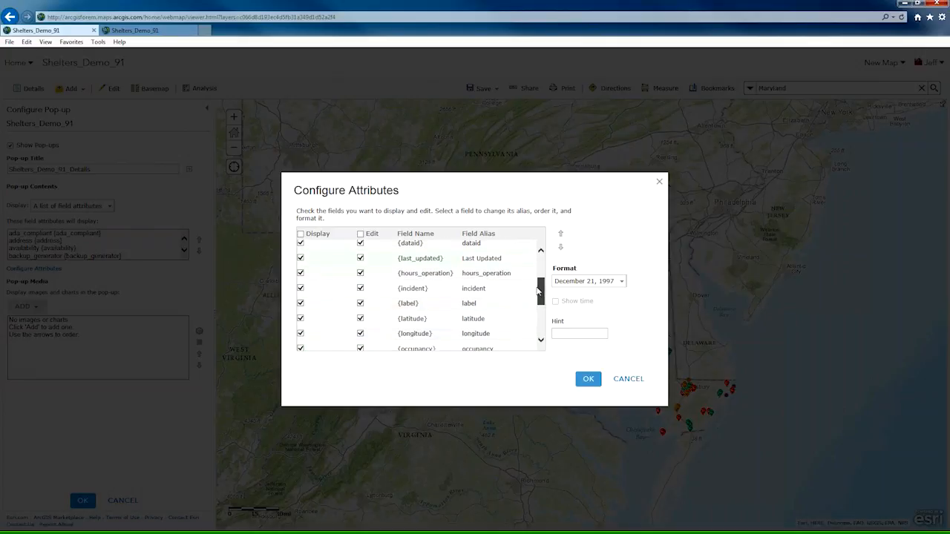
left_click(301, 318)
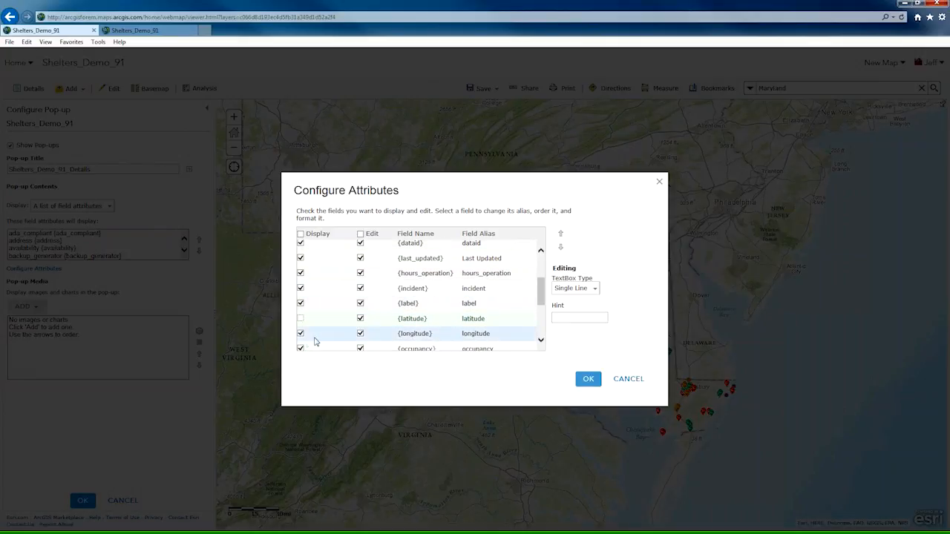
left_click(300, 333)
left_click(361, 319)
left_click(361, 333)
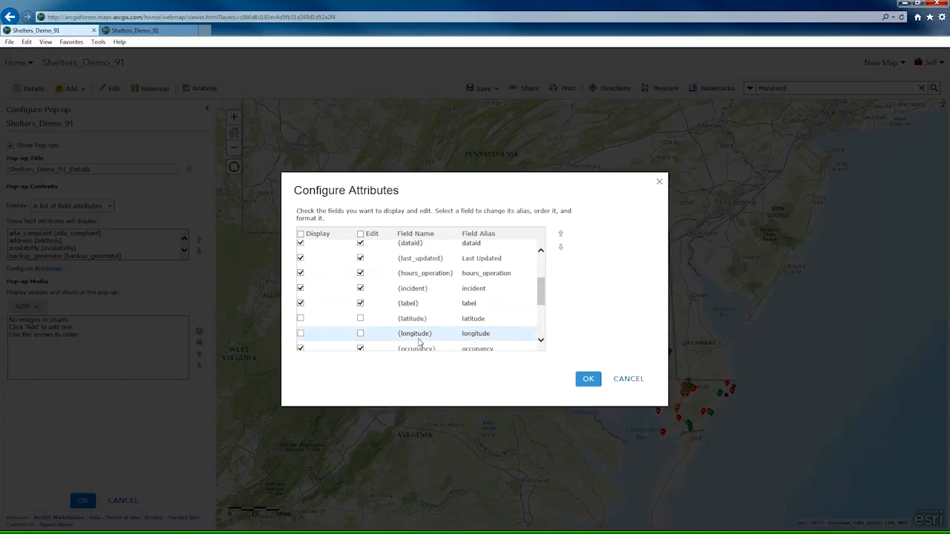
Set the address field's alias to Address in the pop-up configuration and check the pop-up of one shelter on the map.
left_click_drag(541, 297, 495, 247)
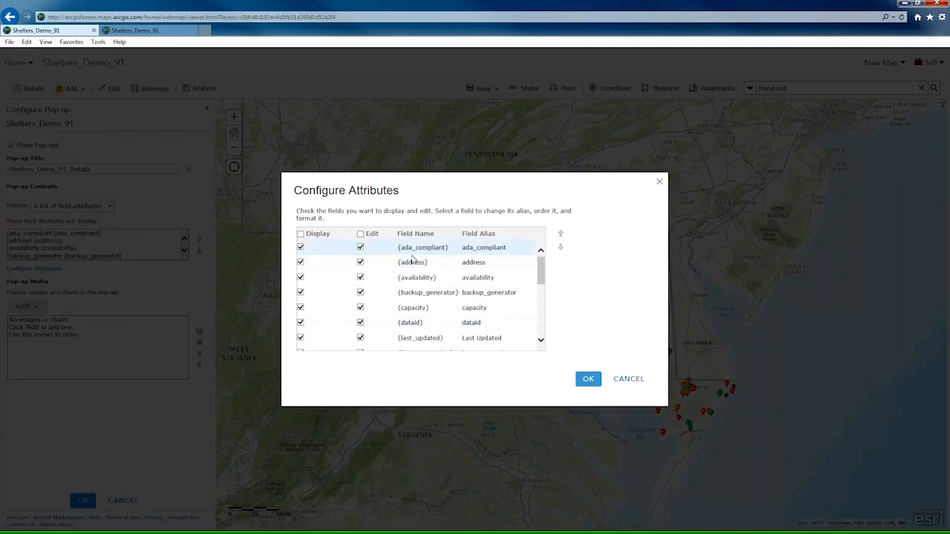
left_click(488, 264)
type("Ad")
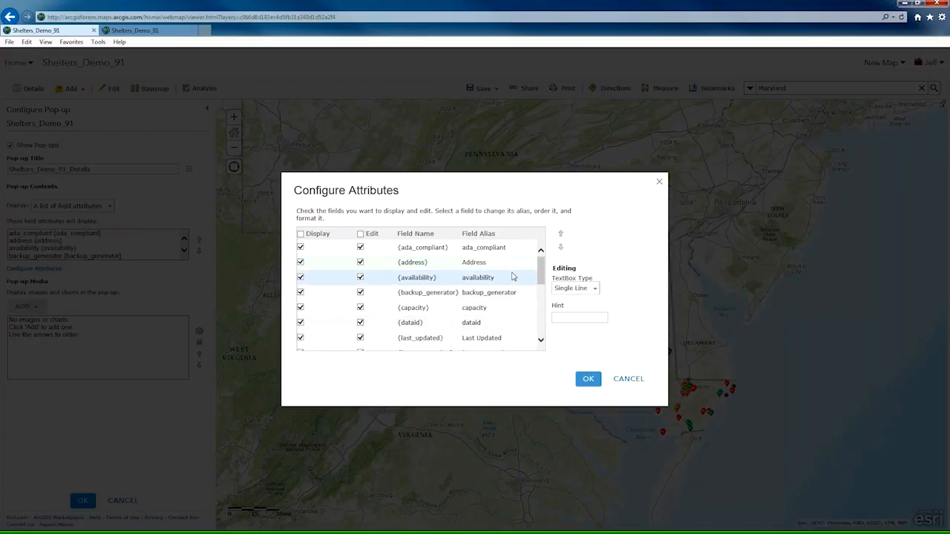
left_click(588, 380)
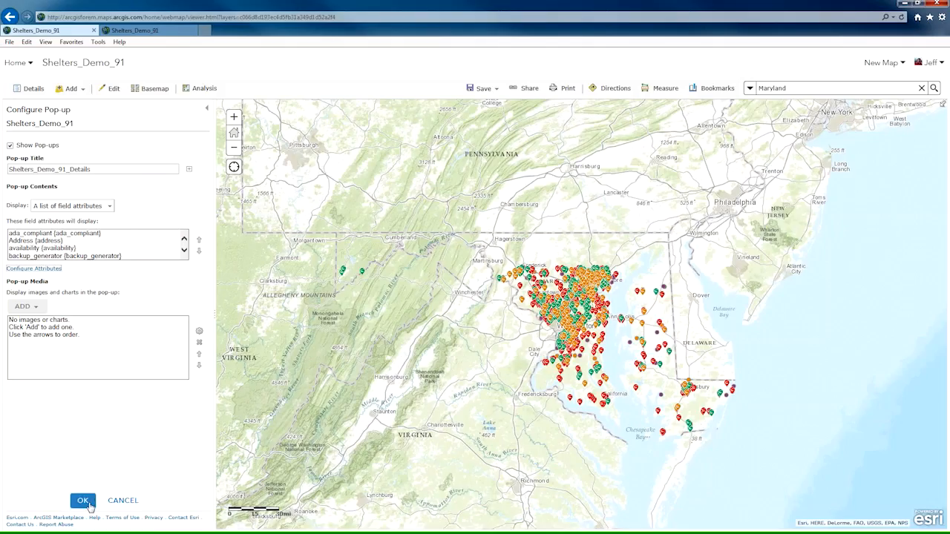
left_click(82, 500)
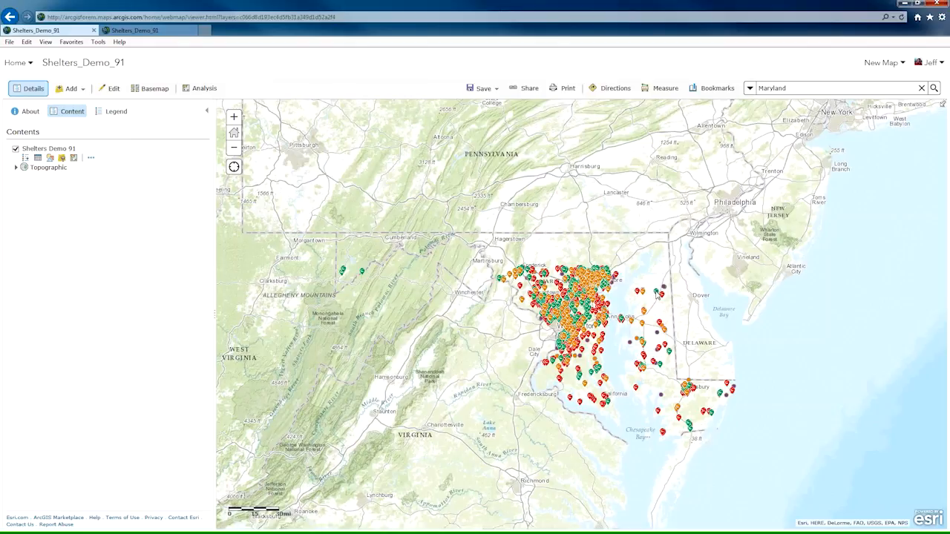
left_click(656, 295)
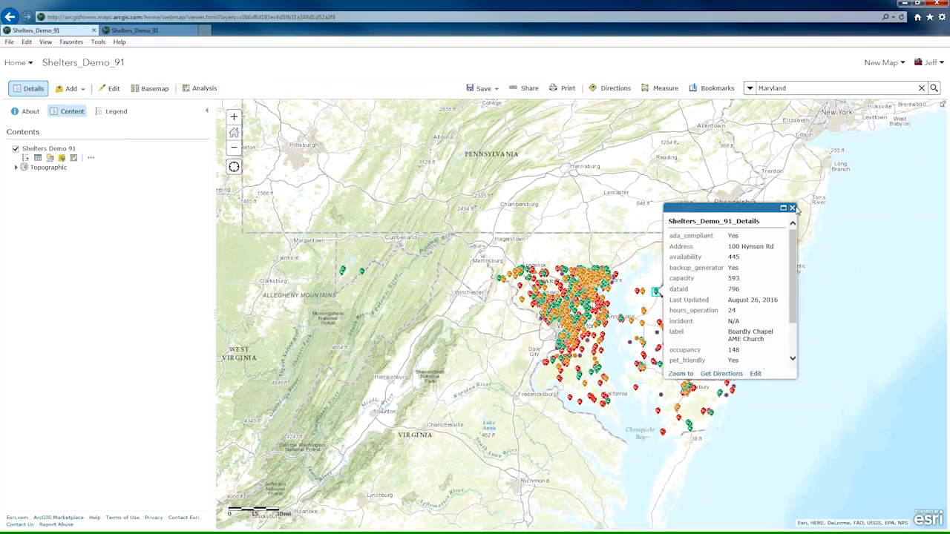
left_click(793, 209)
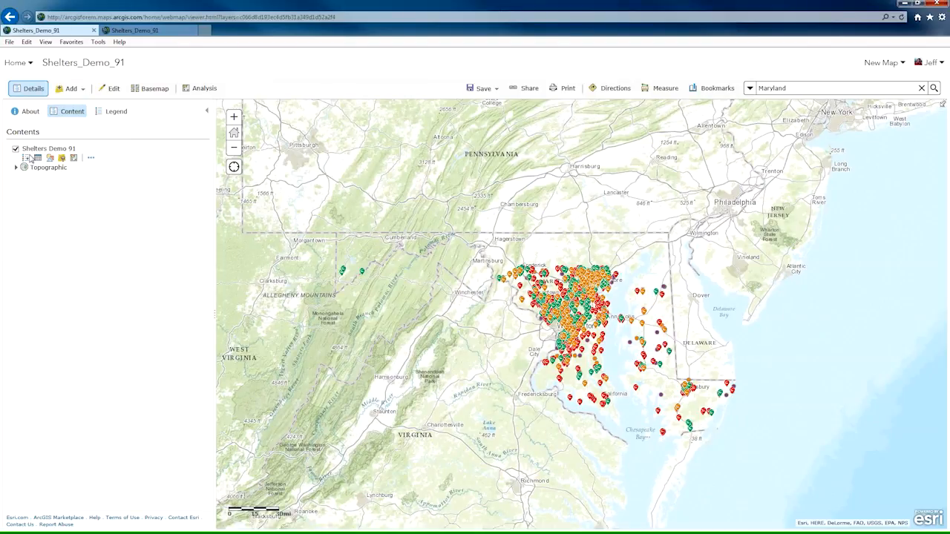
Set the Shelters Demo 91 layer to refresh every 0.5 minutes.
left_click(91, 158)
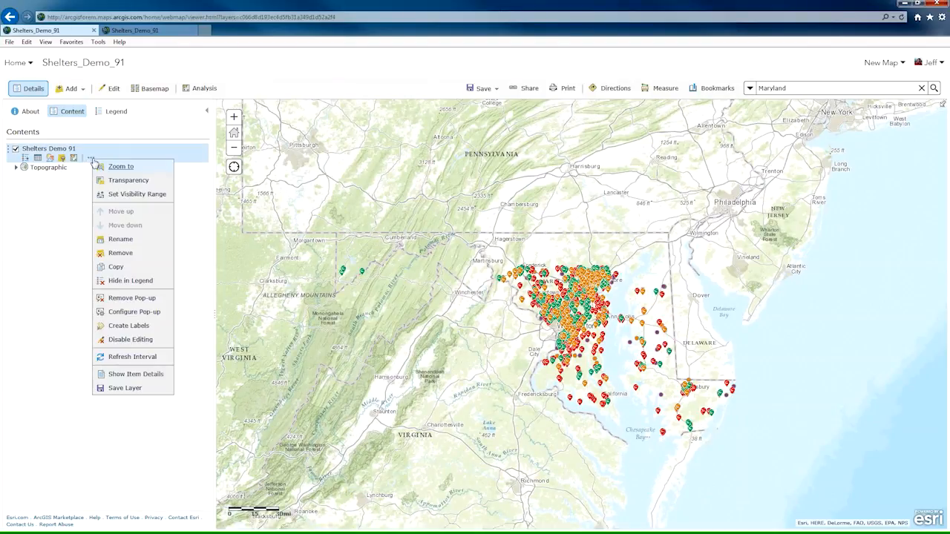
mouse_move(133, 361)
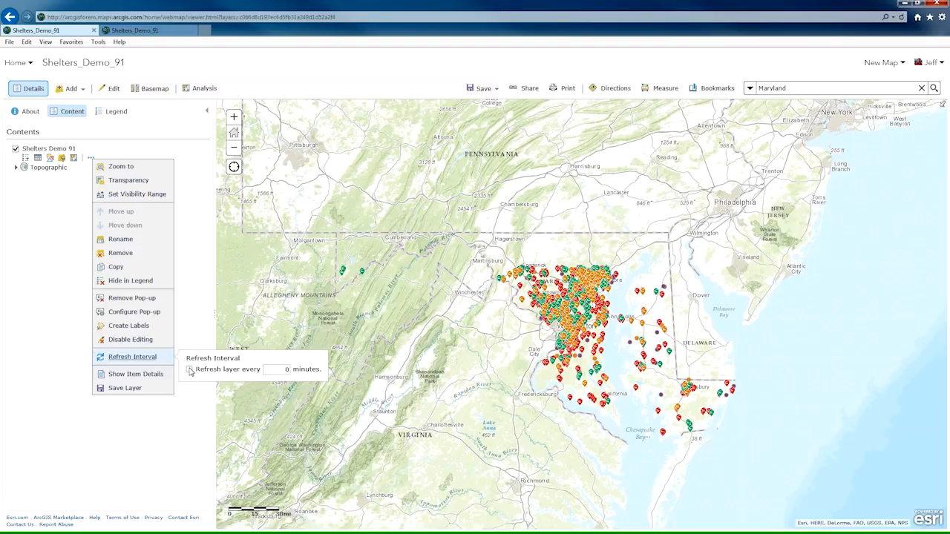
left_click(190, 369)
type("0.5")
left_click(174, 432)
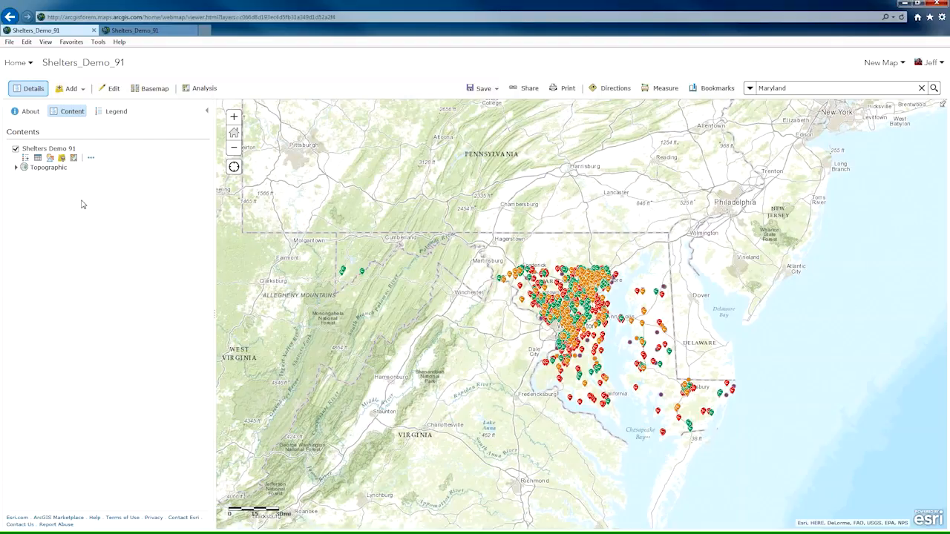
left_click(91, 157)
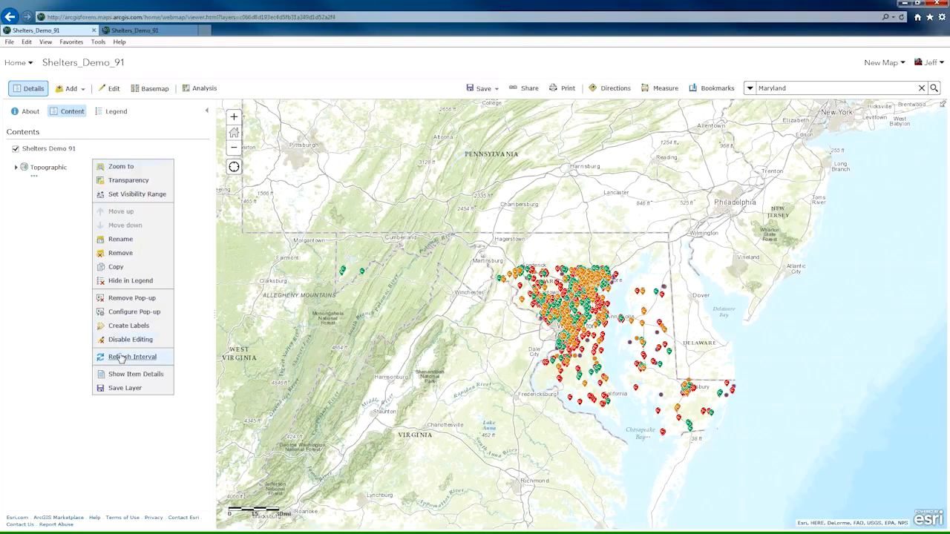
left_click(46, 354)
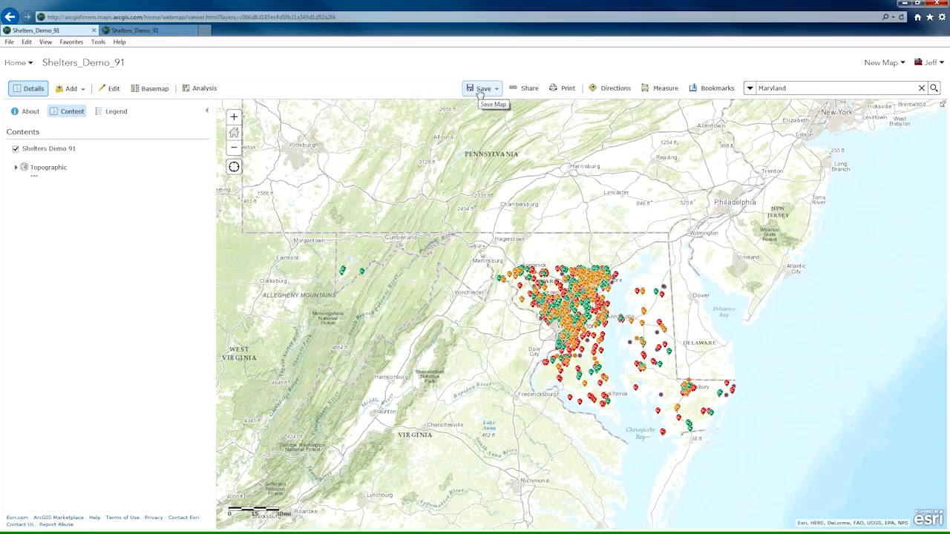
Start saving the map under a new title, Maryland Shelter Status Map 9/1, and use the same text as its summary.
left_click(479, 92)
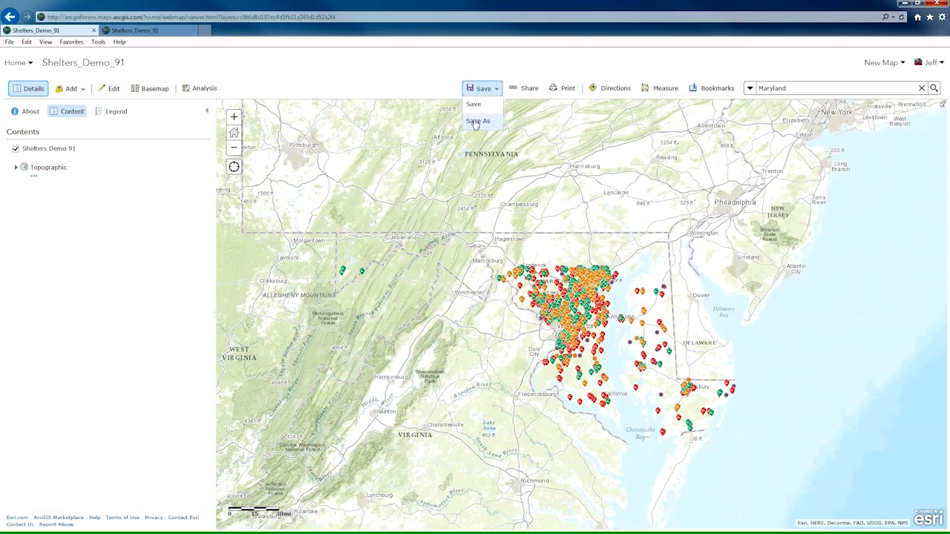
left_click(479, 122)
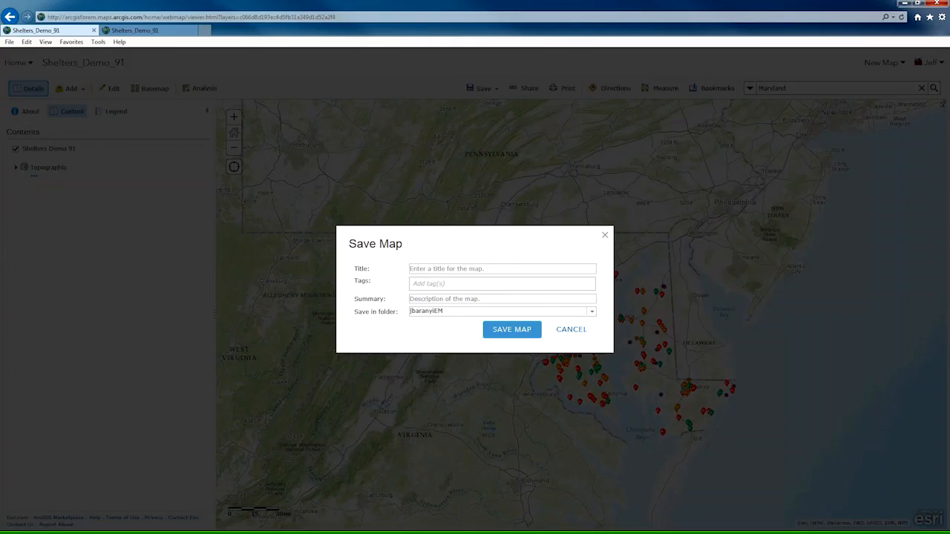
left_click(503, 271)
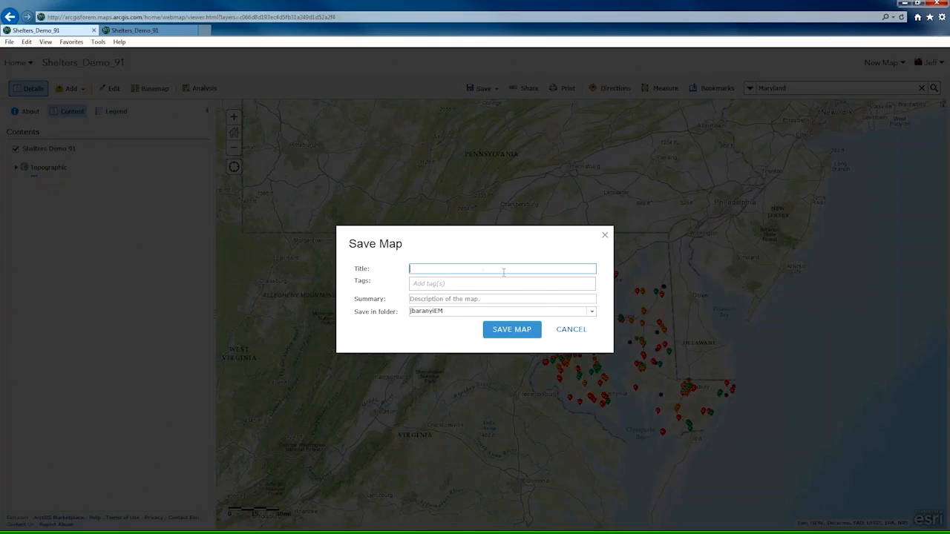
type("Maryland Shelter Status Map 9/1")
left_click_drag(521, 267, 406, 268)
key("ctrl+c")
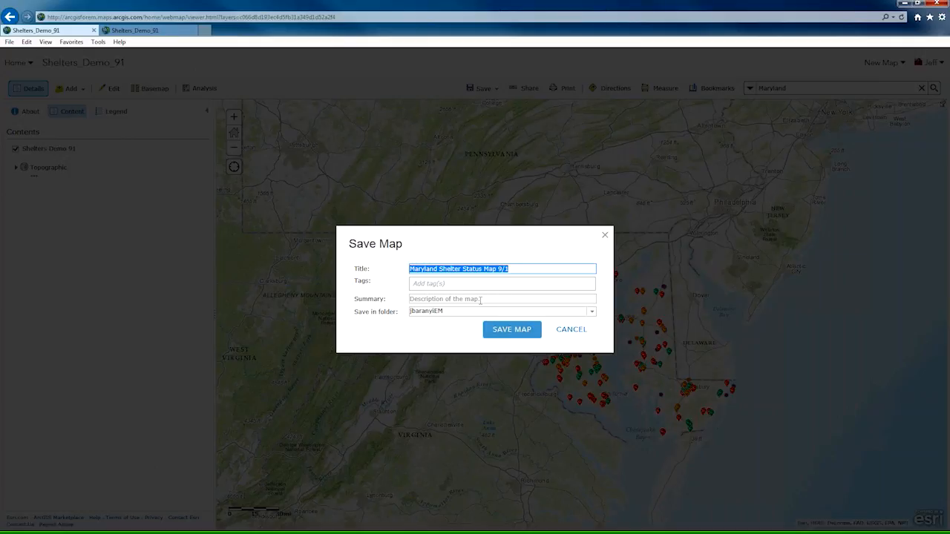
left_click(480, 299)
key("ctrl+v")
Tag the map with Shelters and ESF6 and save it.
left_click(480, 284)
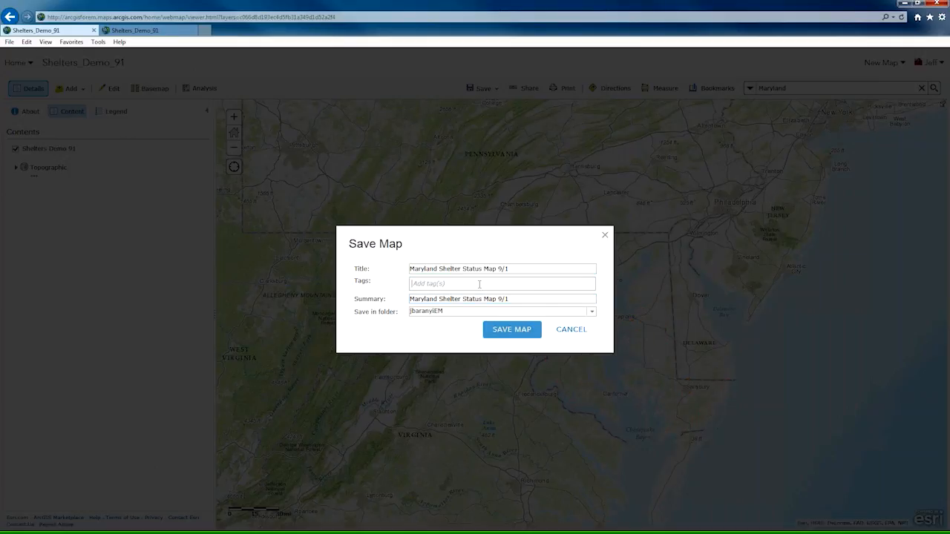
type("Shl")
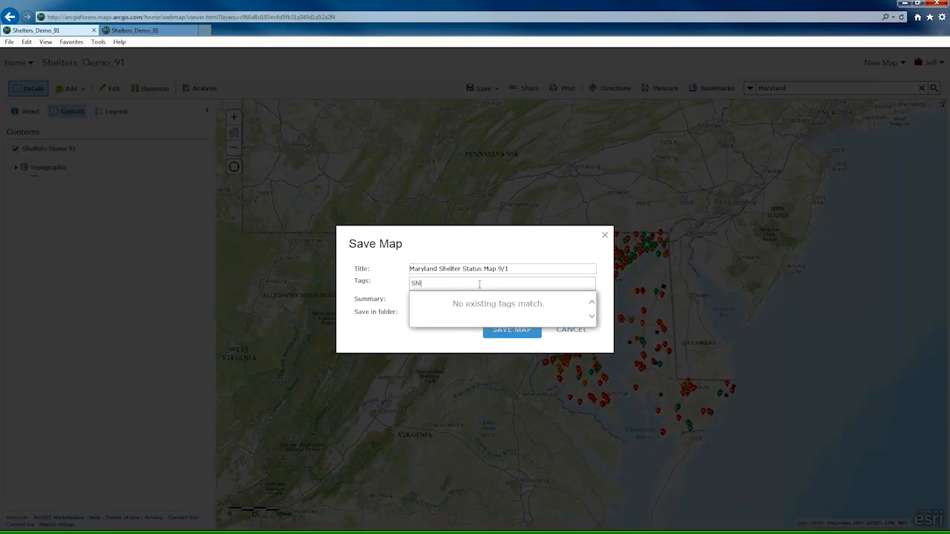
key("BackSpace")
type("elters, ESF6")
left_click(514, 334)
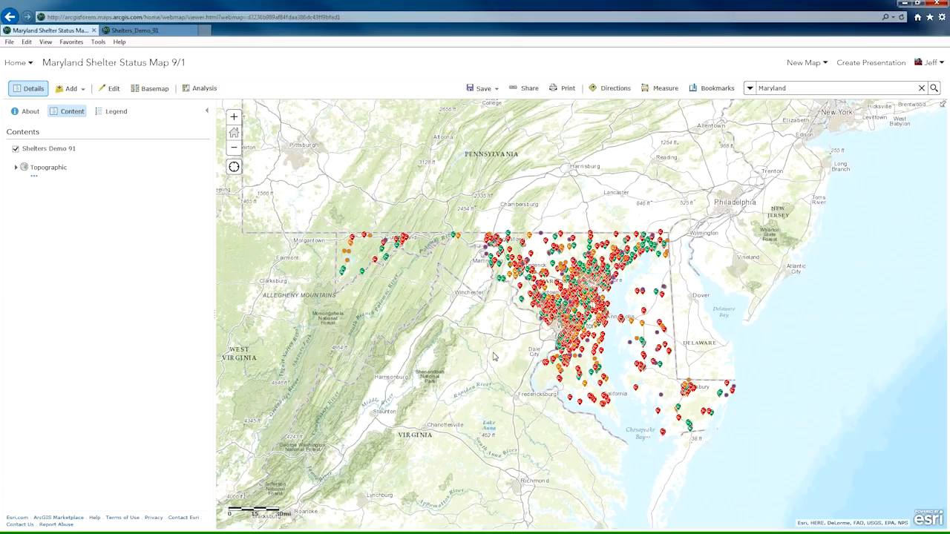
Look at the options for adding a layer from the web and close them without adding one.
left_click(70, 90)
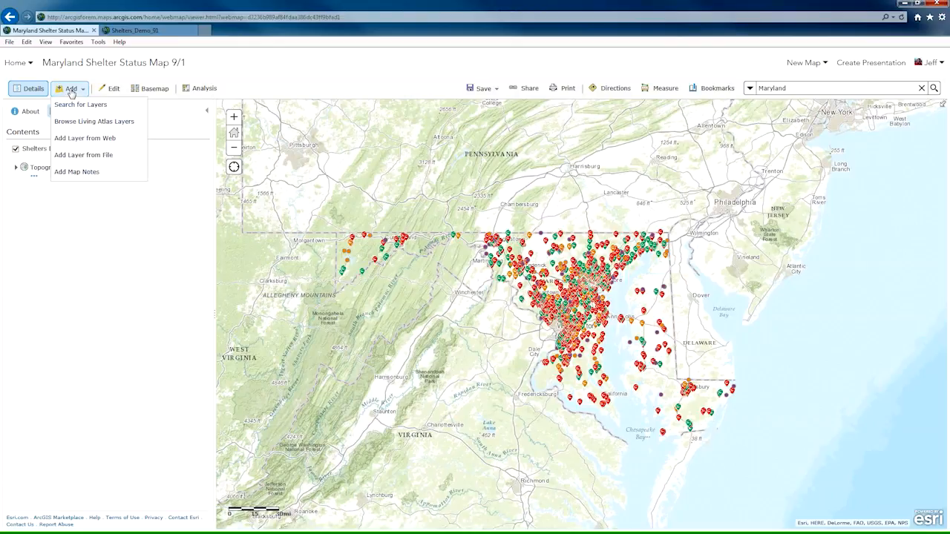
left_click(79, 140)
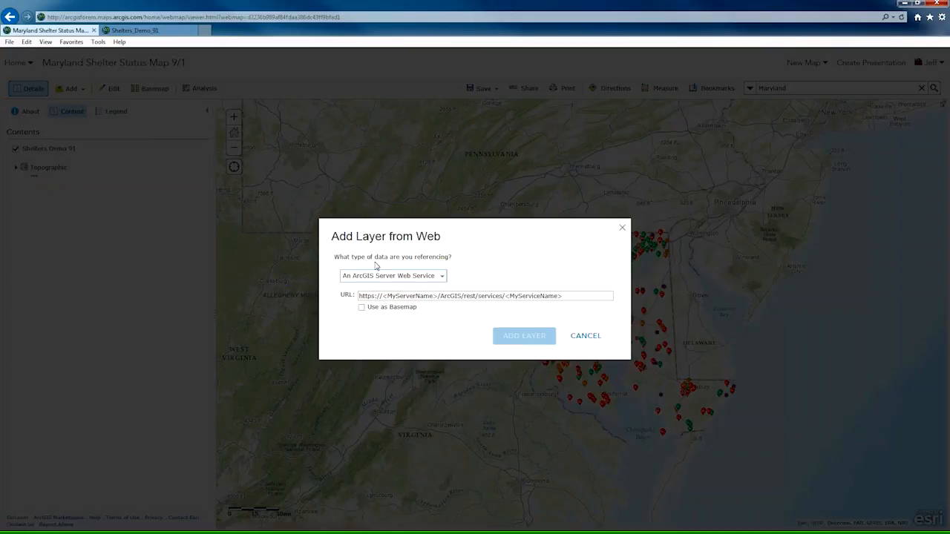
left_click(586, 335)
Browse the Living Atlas layers within the map area in the Earth Observations category without adding any.
left_click(84, 90)
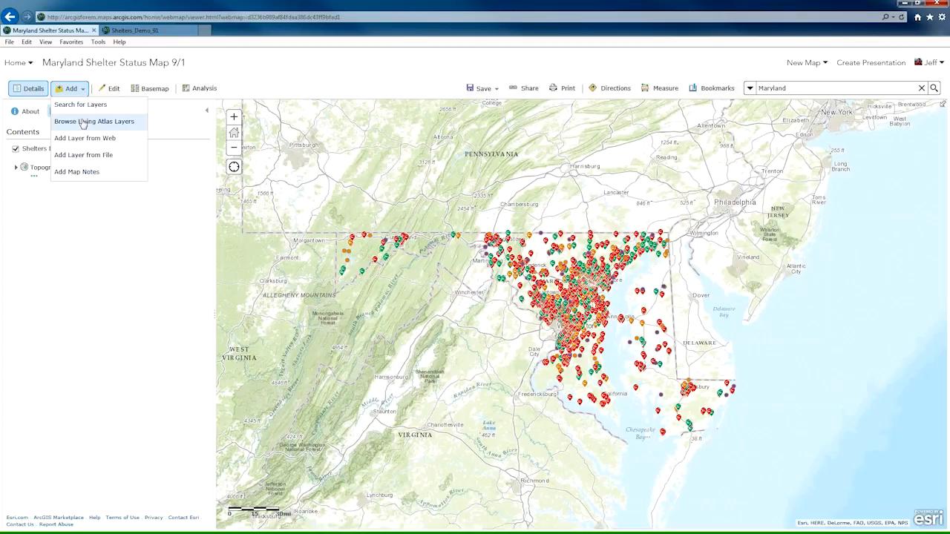
left_click(83, 122)
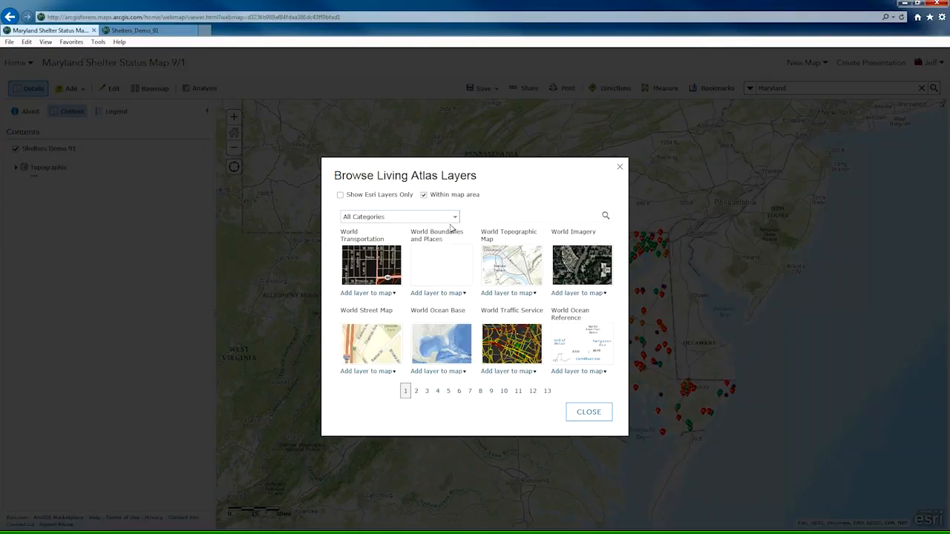
left_click(452, 218)
scroll(455, 258, "down", 5)
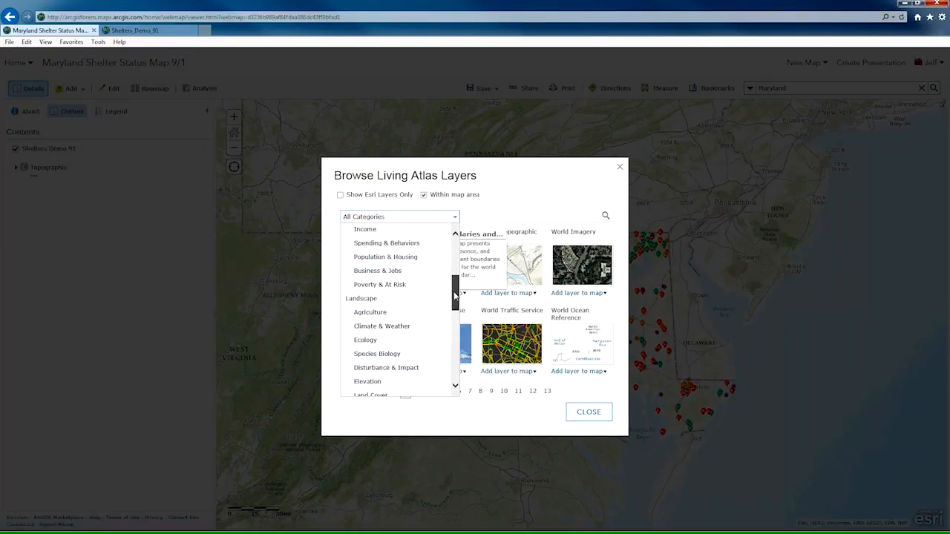
scroll(457, 306, "up", 3)
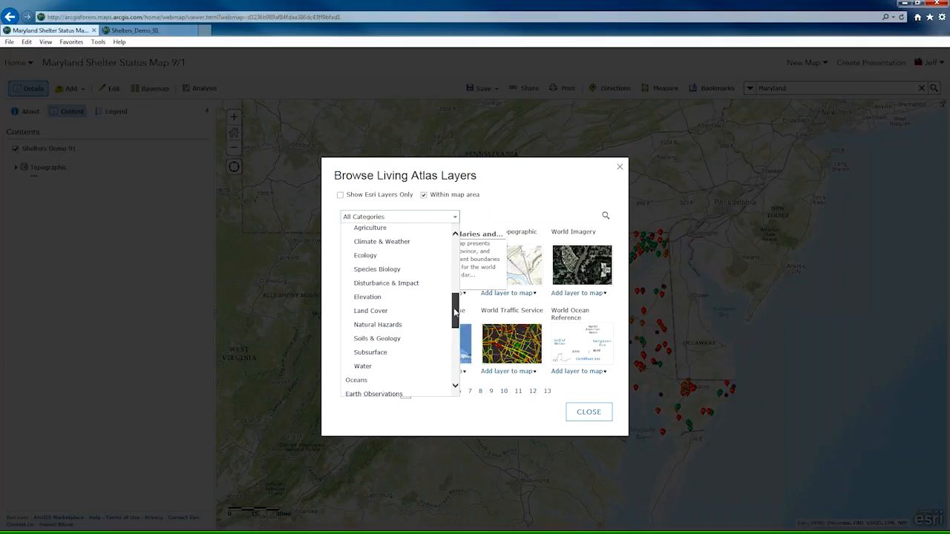
scroll(458, 306, "down", 4)
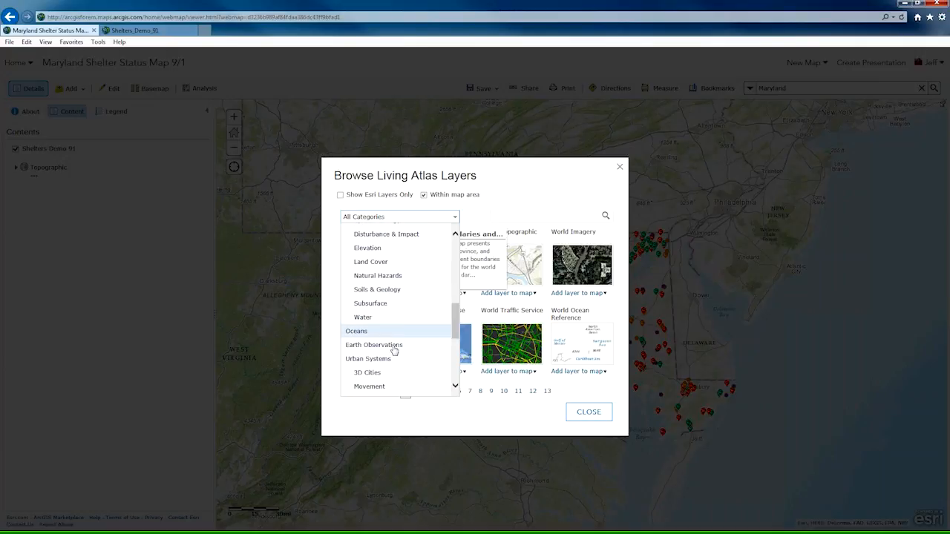
left_click(449, 345)
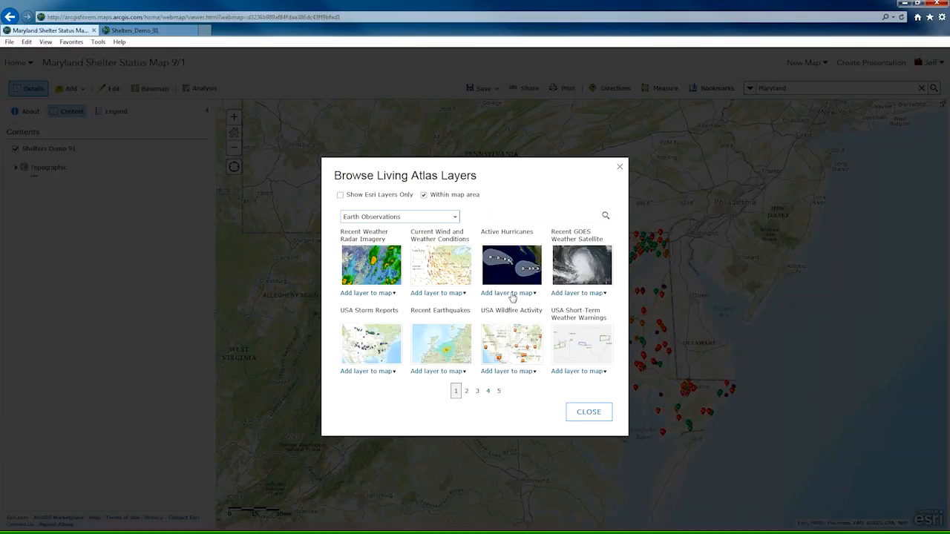
left_click(590, 414)
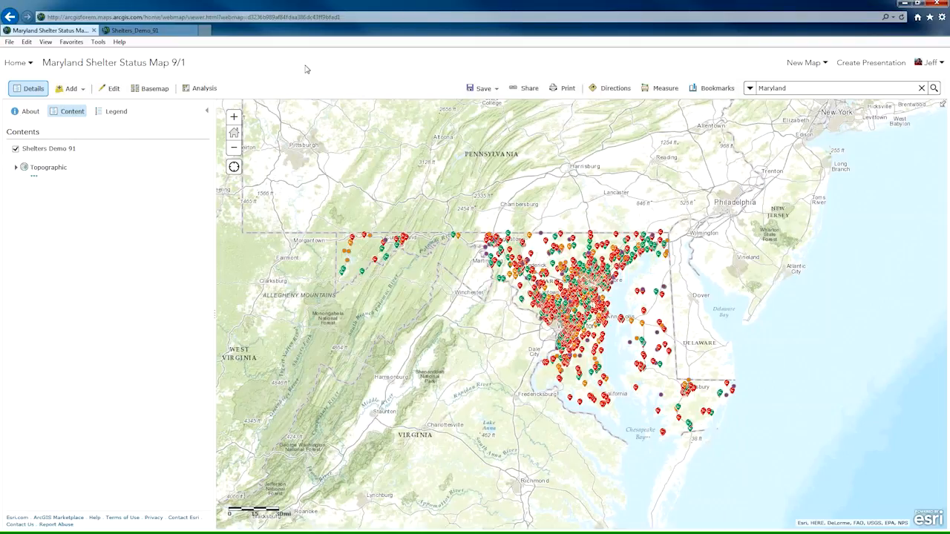
Save the Maryland Shelter Status Map 9/1 web map under its existing title.
left_click(482, 90)
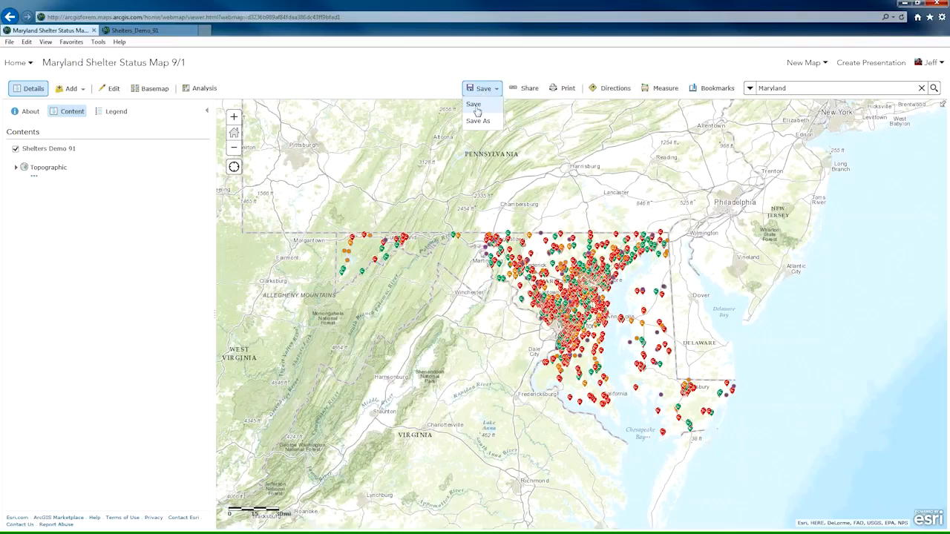
left_click(473, 105)
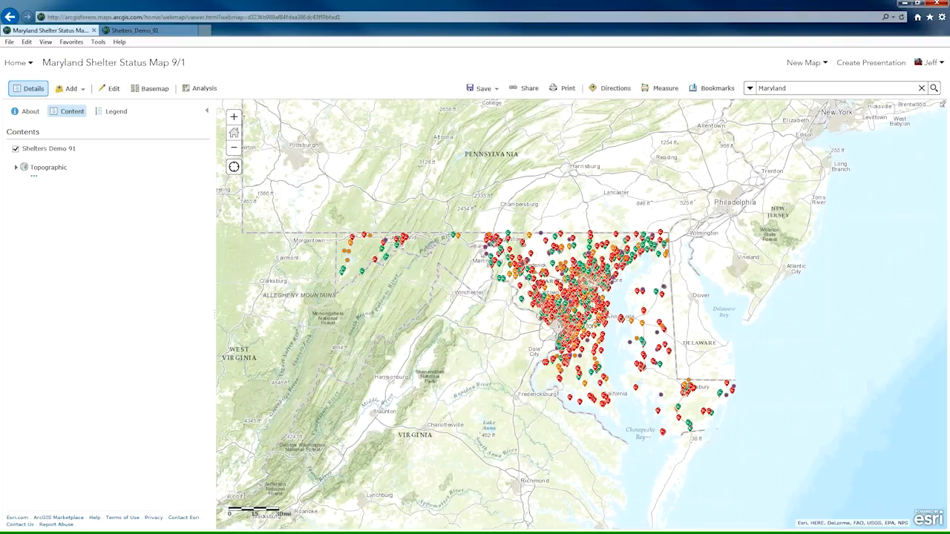
Switch to Operations Dashboard for ArcGIS and create a new single display operation view.
key("alt+Tab")
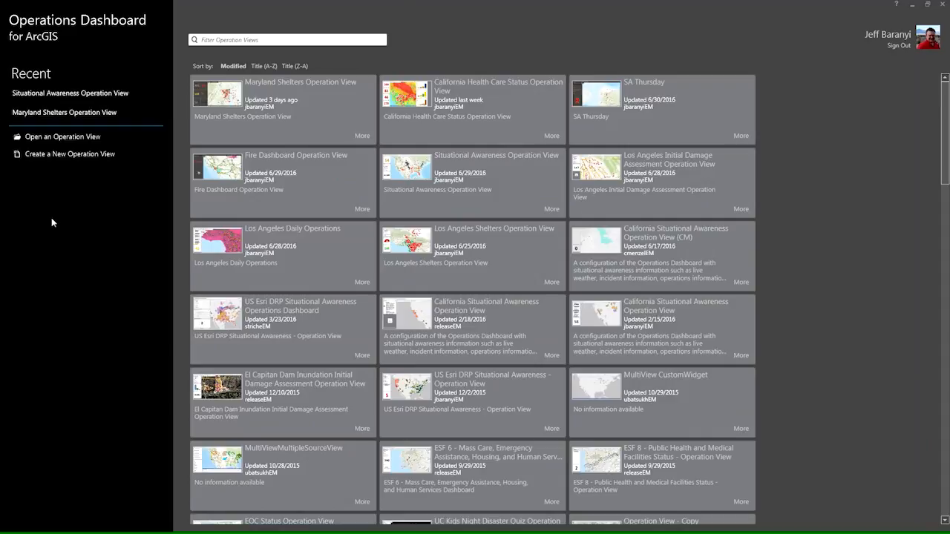
left_click(77, 157)
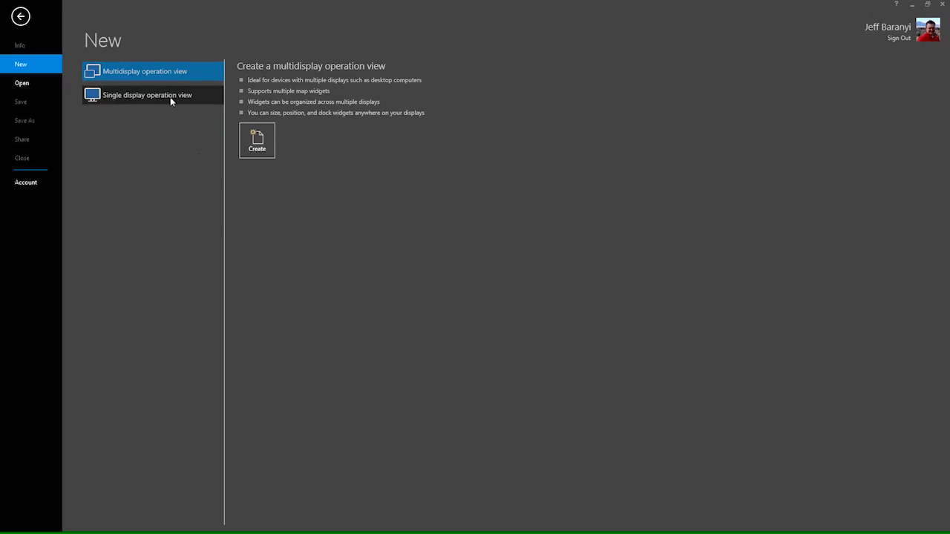
left_click(171, 97)
left_click(259, 148)
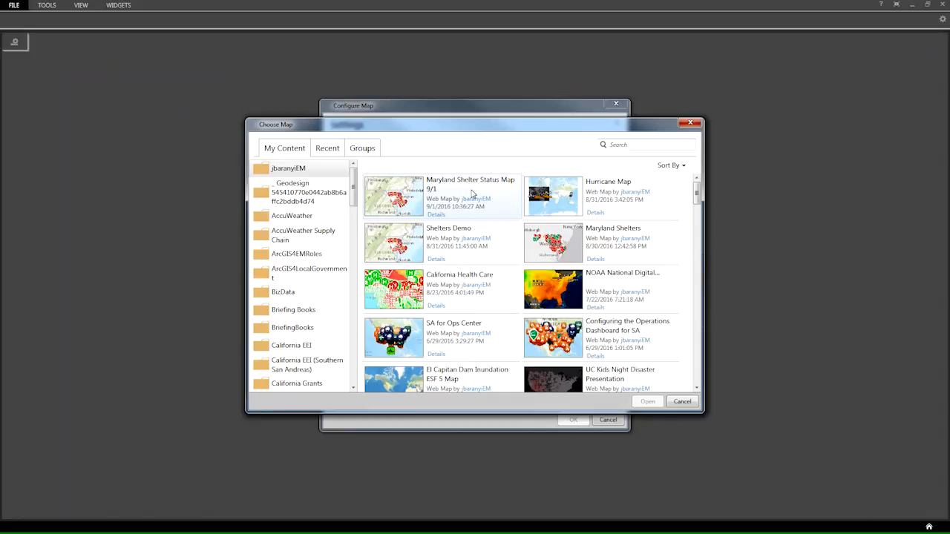
Use Maryland Shelter Status Map 9/1 as the view's map, with Shelters_Demo_91 enabled as a data source for widgets.
left_click(472, 194)
left_click(648, 401)
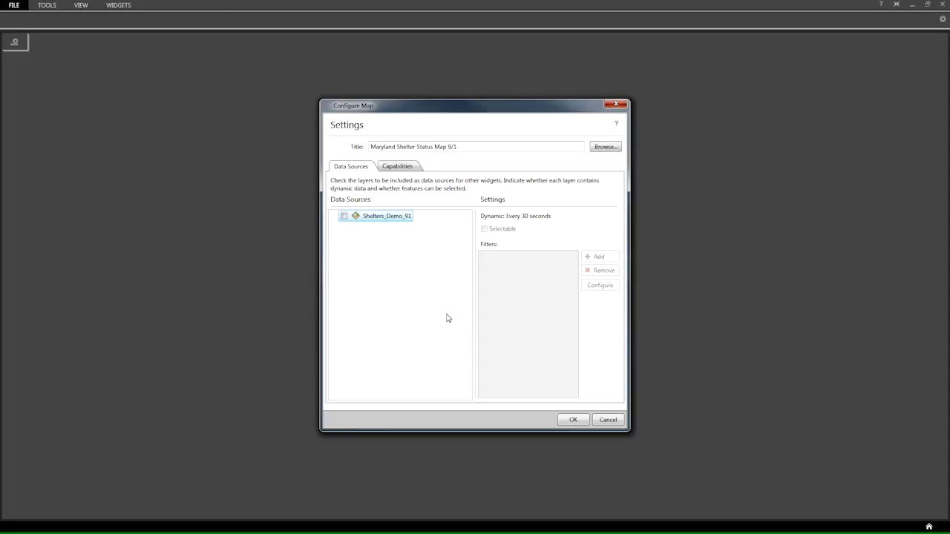
left_click(344, 216)
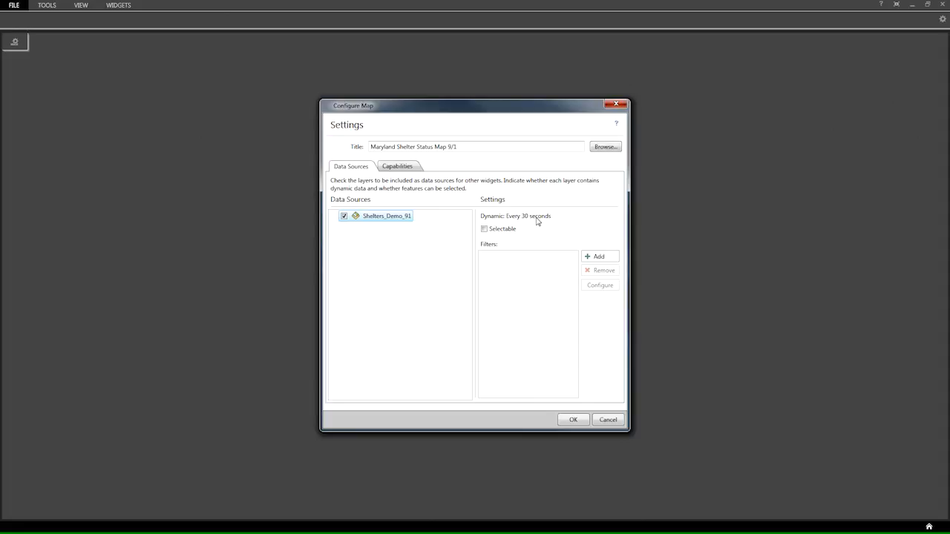
left_click(576, 420)
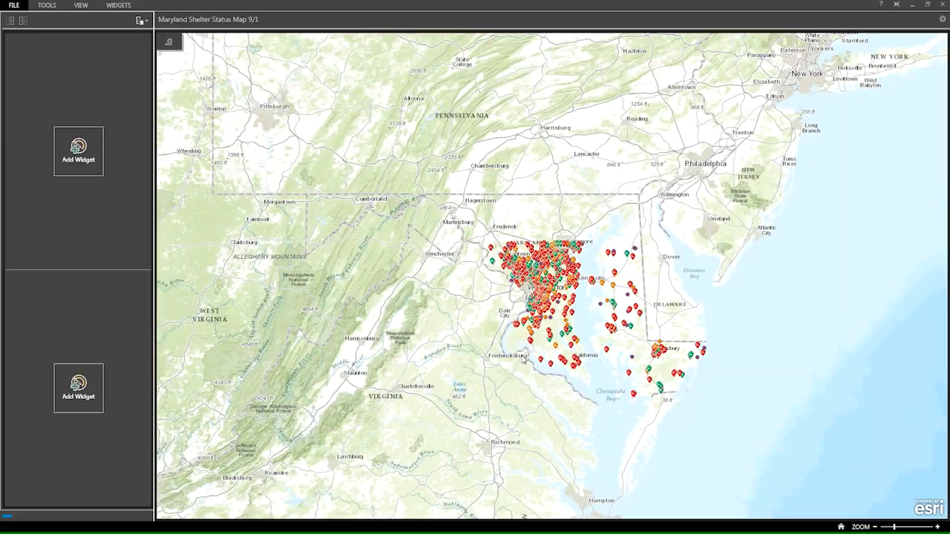
Add a List widget to the upper empty widget slot of the operation view.
left_click(80, 154)
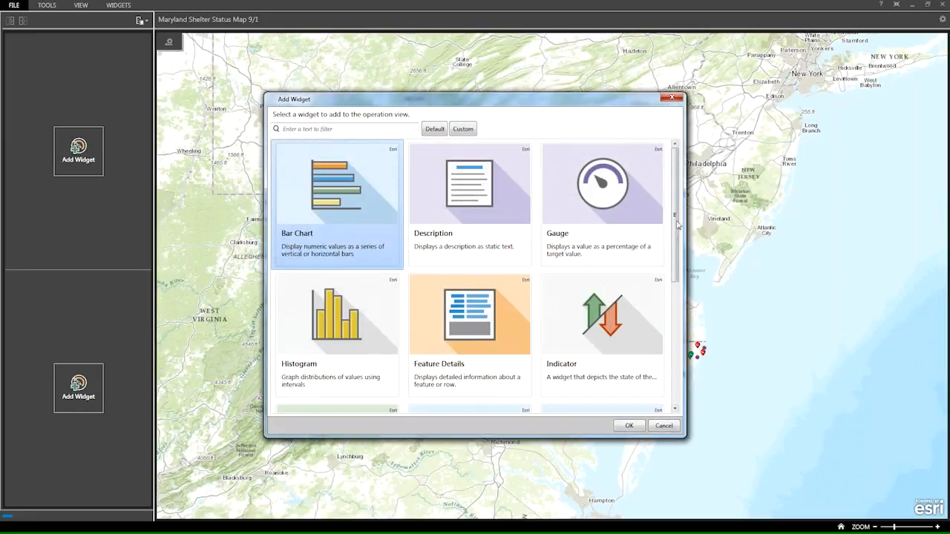
left_click_drag(677, 234, 675, 352)
left_click(477, 228)
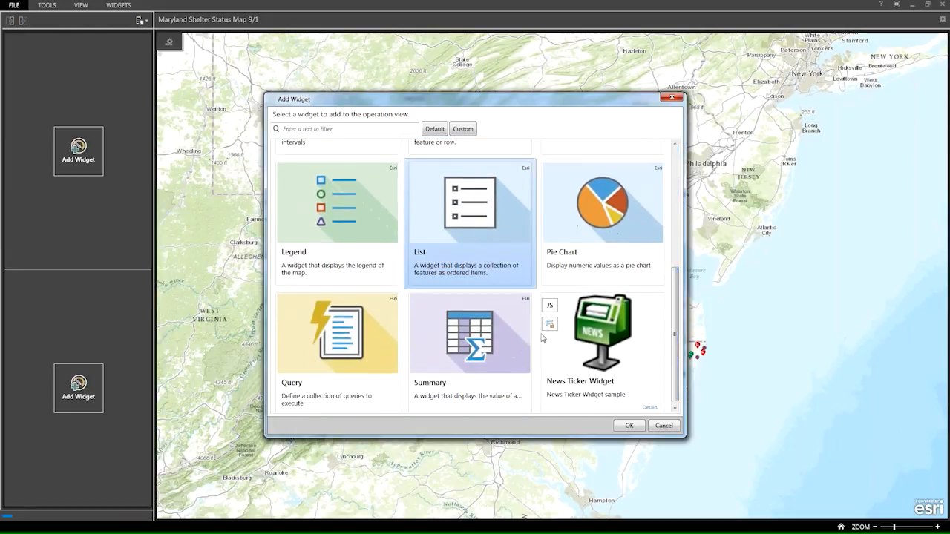
left_click(627, 426)
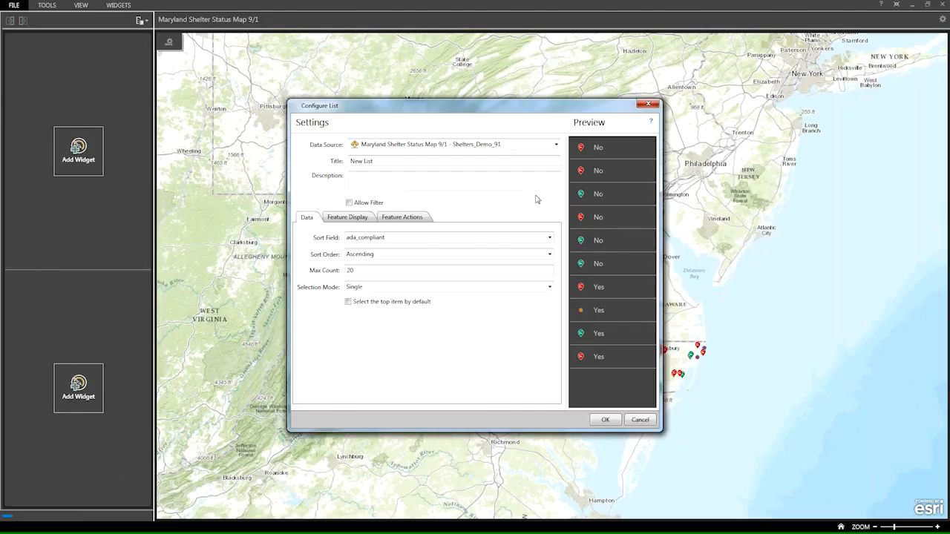
Sort the list by Last Updated in descending order and title it Recently Updated Shelters.
left_click(550, 237)
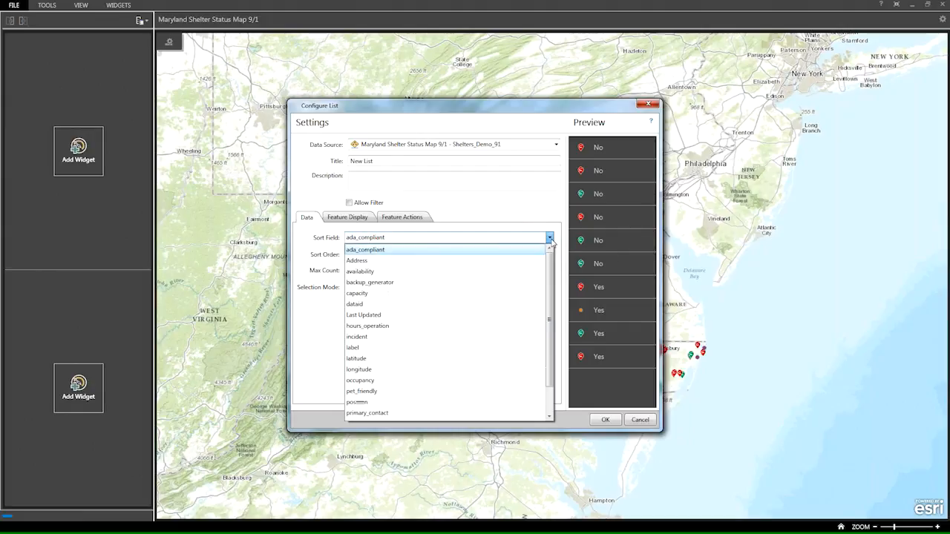
left_click(451, 315)
left_click(550, 254)
left_click(520, 279)
left_click_drag(383, 161, 322, 160)
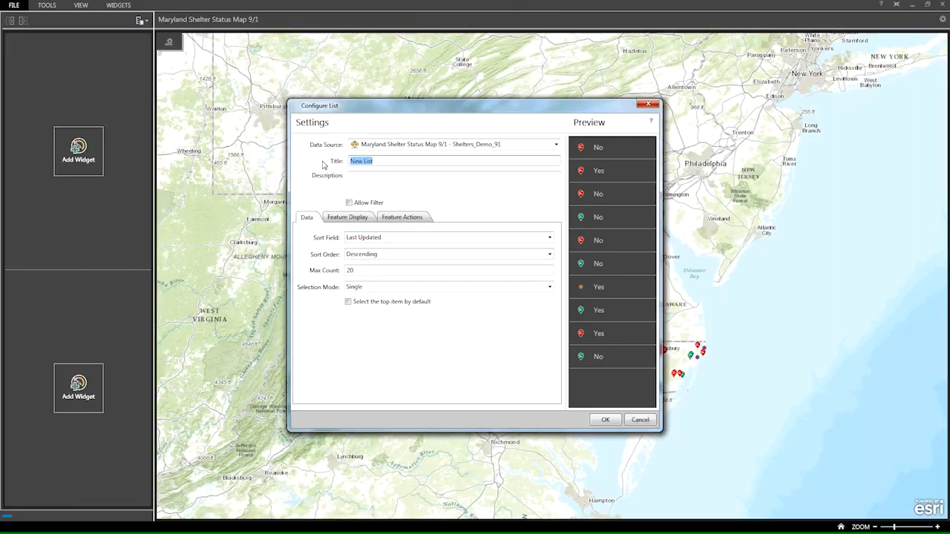
type("Recently Updated Shelters")
Replace the ada_compliant field with {label} as the display title of the list's features.
left_click(353, 220)
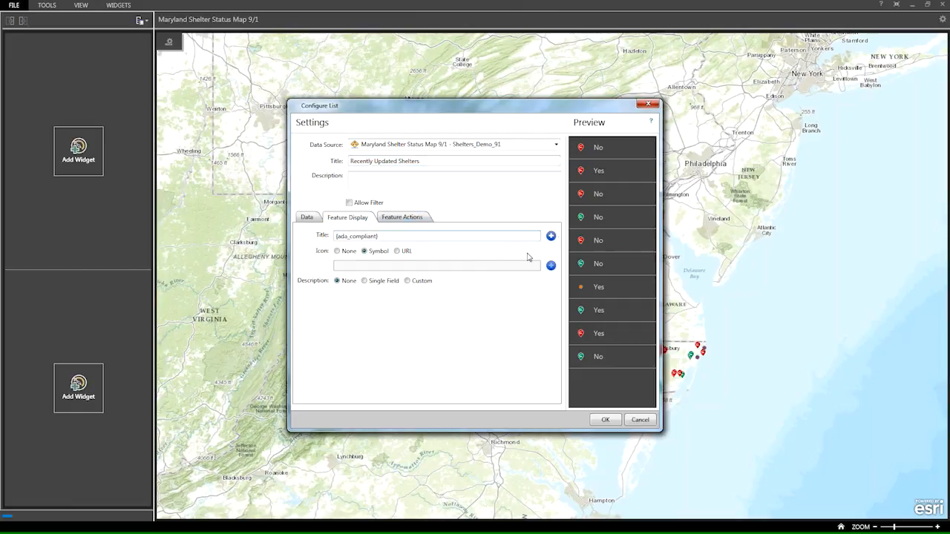
left_click(551, 236)
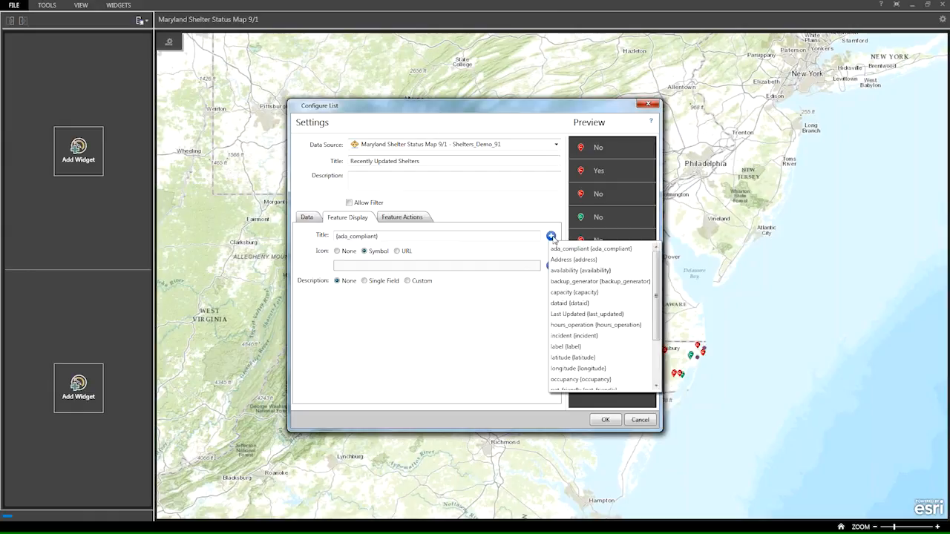
left_click(565, 346)
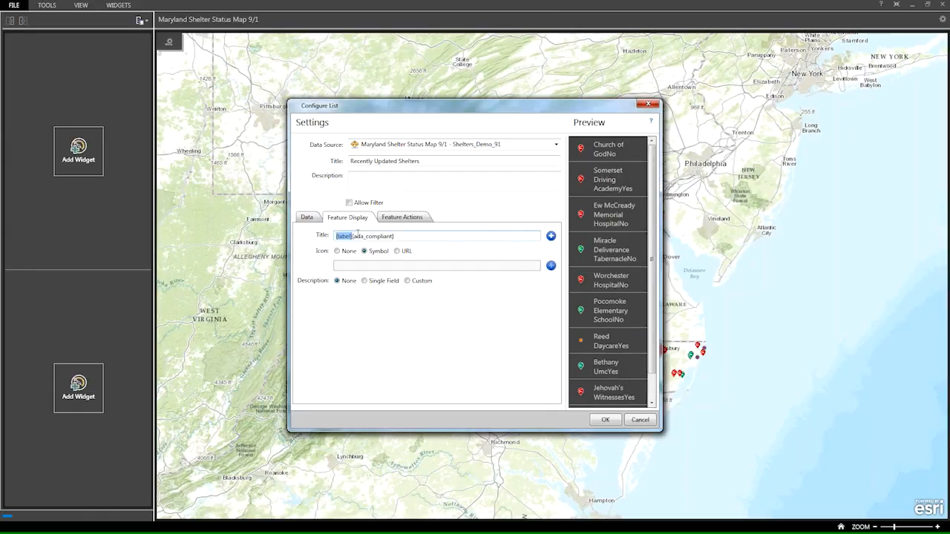
left_click(421, 237)
key("BackSpace")
key("BackSpace")
key("BackSpace")
key("BackSpace")
key("BackSpace")
key("BackSpace")
key("BackSpace")
key("BackSpace")
key("BackSpace")
key("BackSpace")
key("BackSpace")
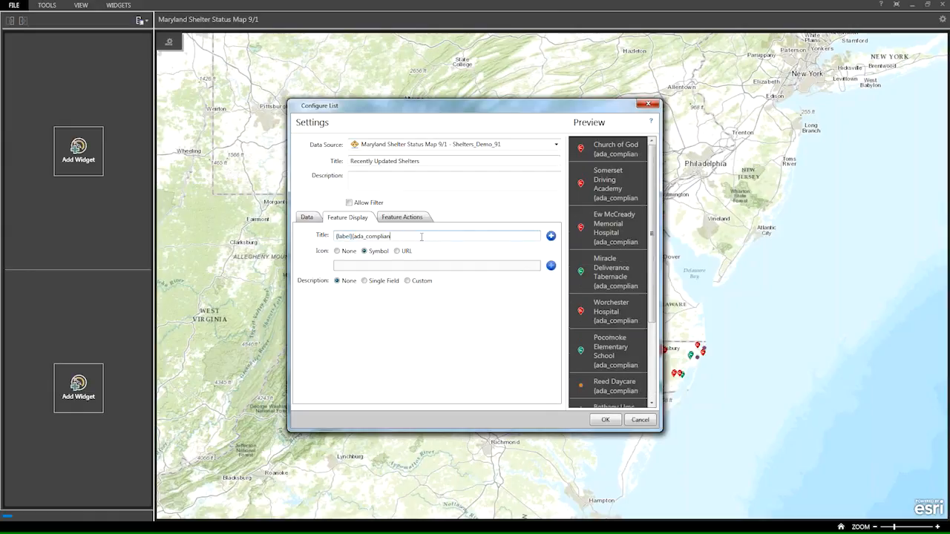
key("BackSpace")
key("BackSpace")
key("BackSpace")
key("BackSpace")
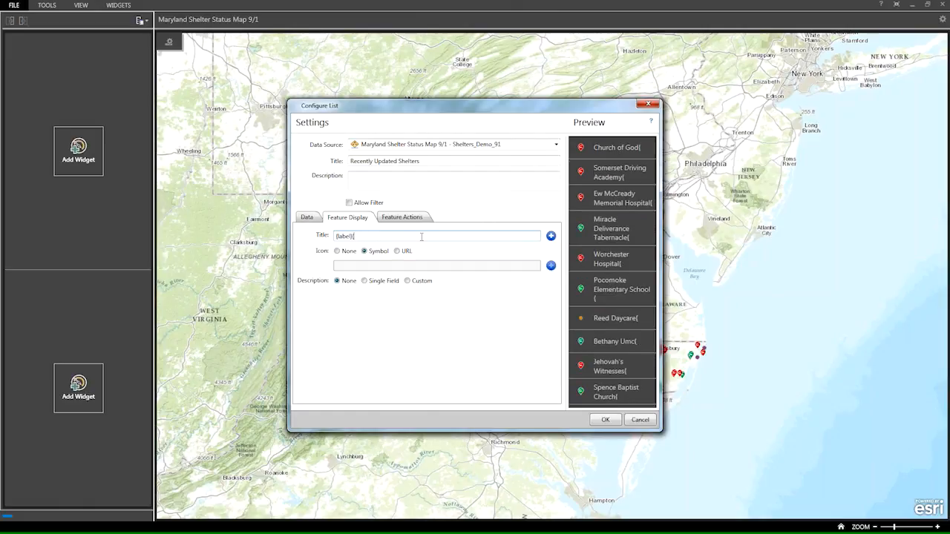
Show the single field Address as each feature's description and finish configuring the Recently Updated Shelters list.
left_click(364, 280)
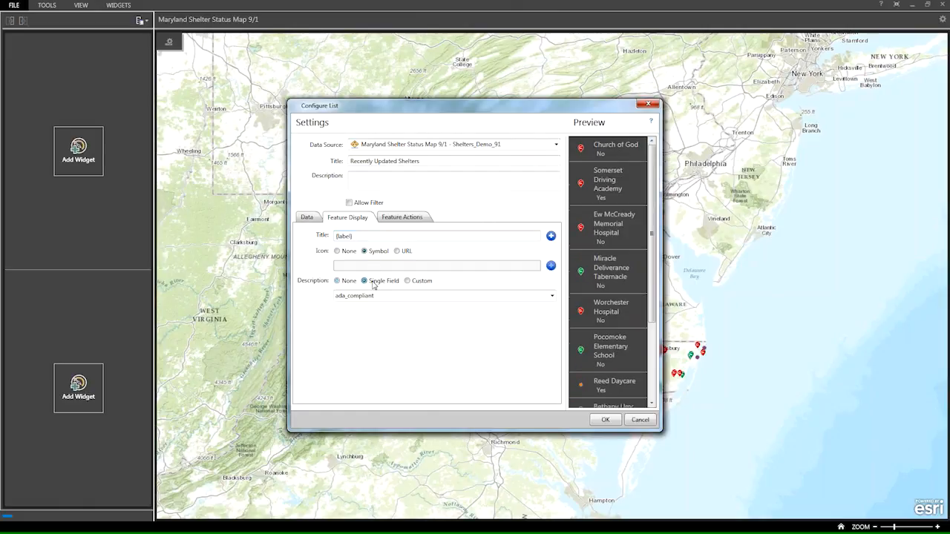
left_click(550, 298)
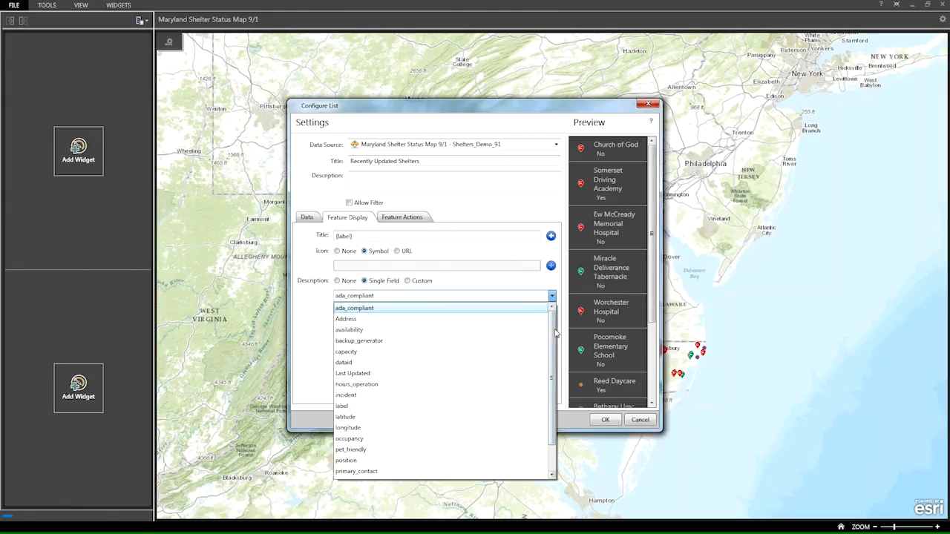
left_click_drag(555, 336, 551, 349)
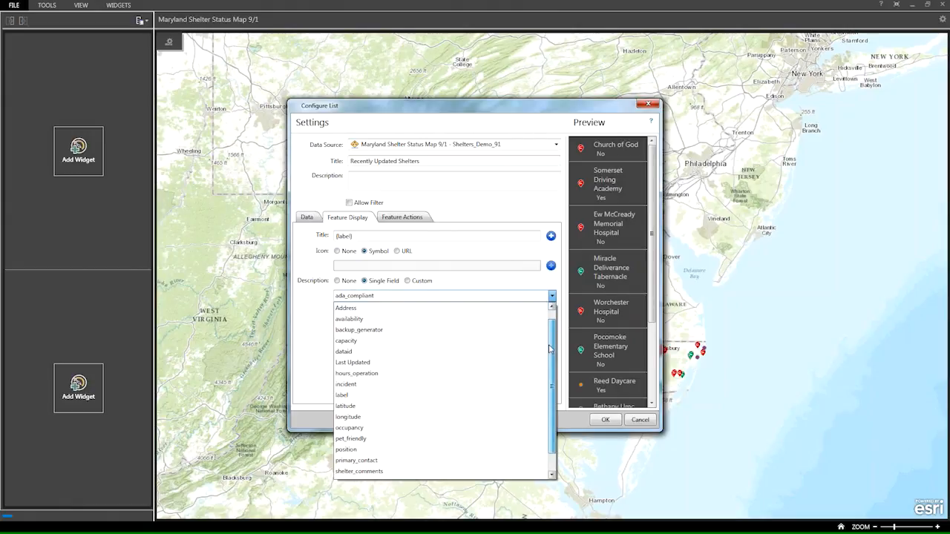
left_click_drag(550, 349, 549, 357)
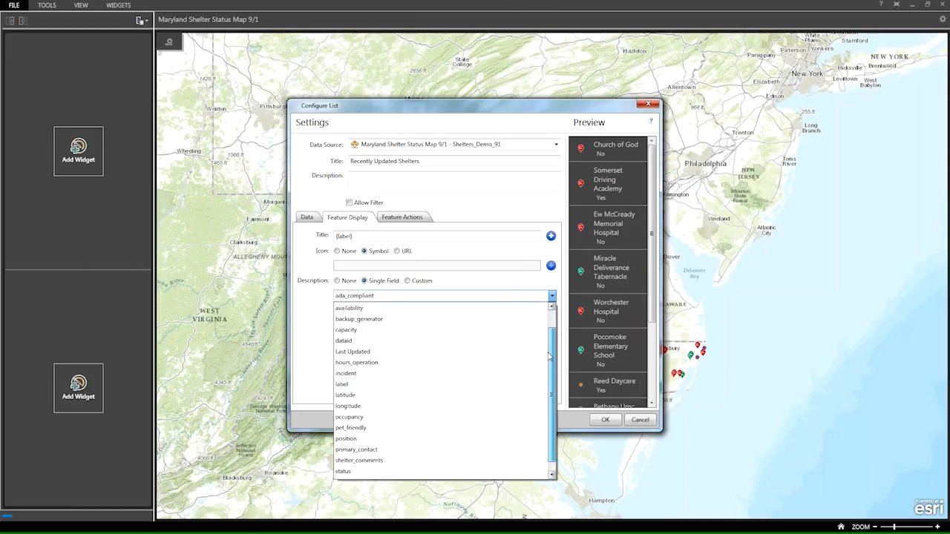
left_click_drag(548, 356, 549, 334)
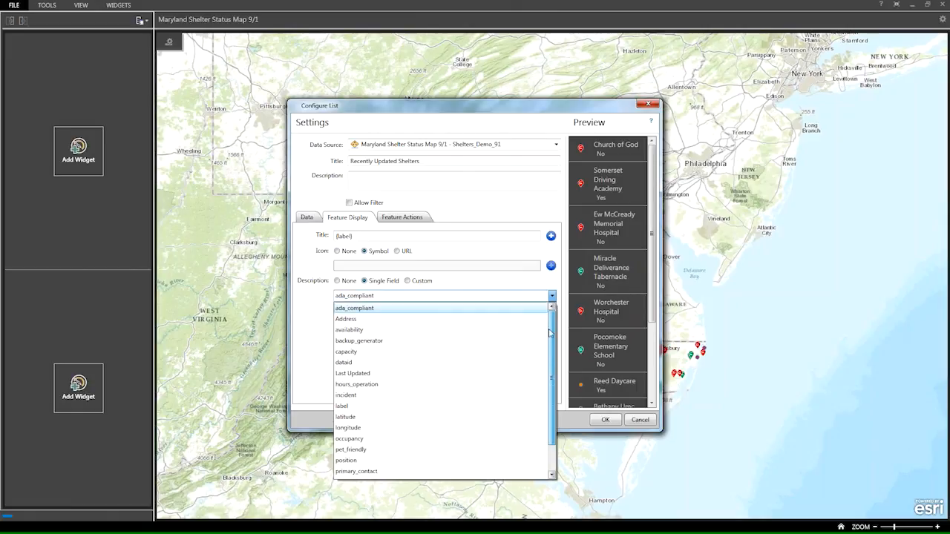
left_click(447, 319)
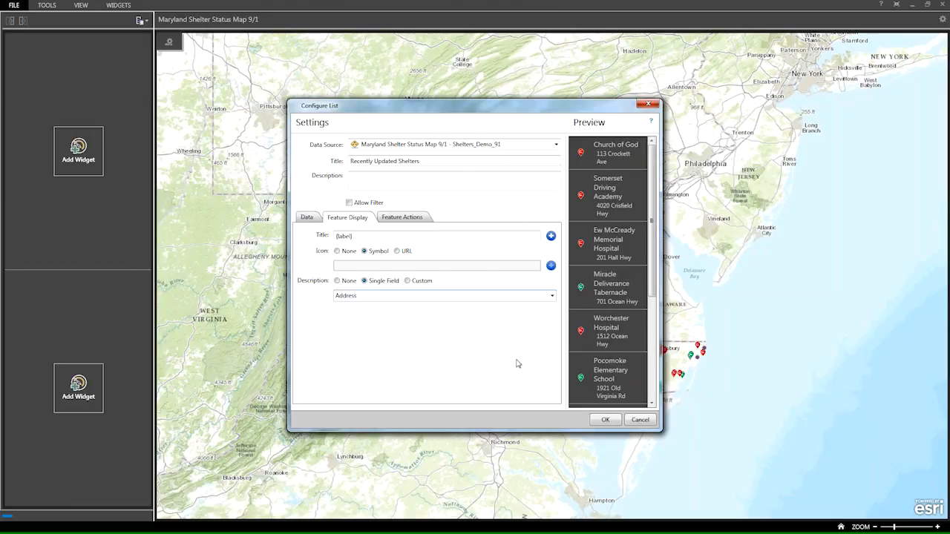
left_click(607, 425)
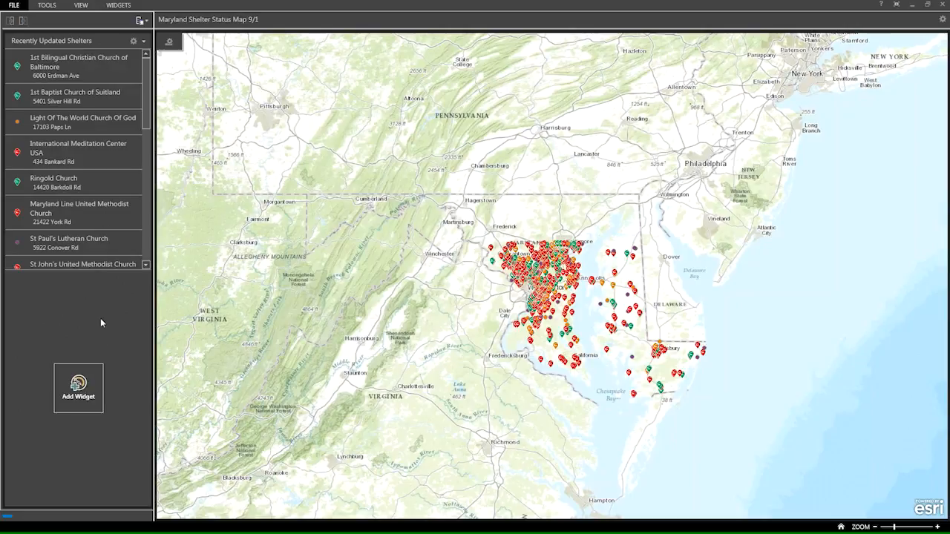
Add a Summary widget to the remaining empty widget slot of the operation view.
left_click(78, 386)
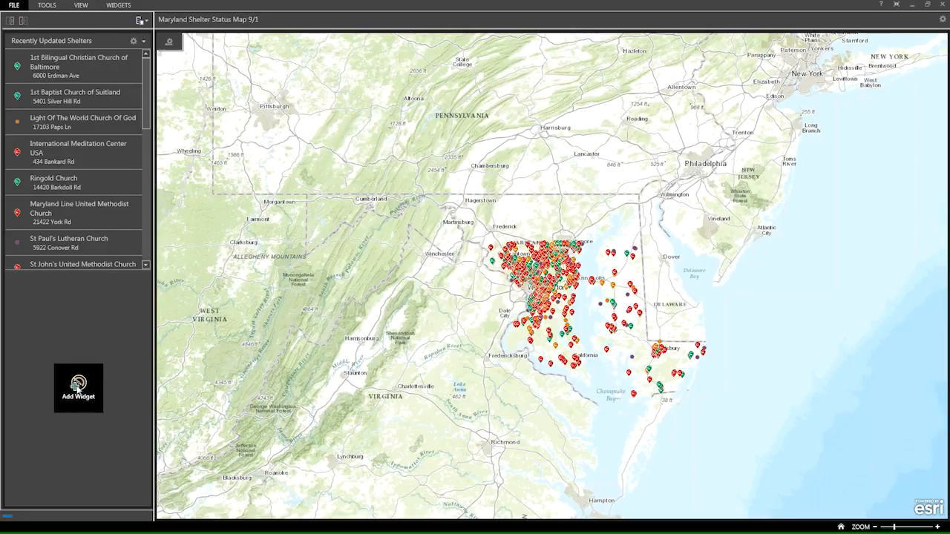
left_click_drag(675, 249, 667, 375)
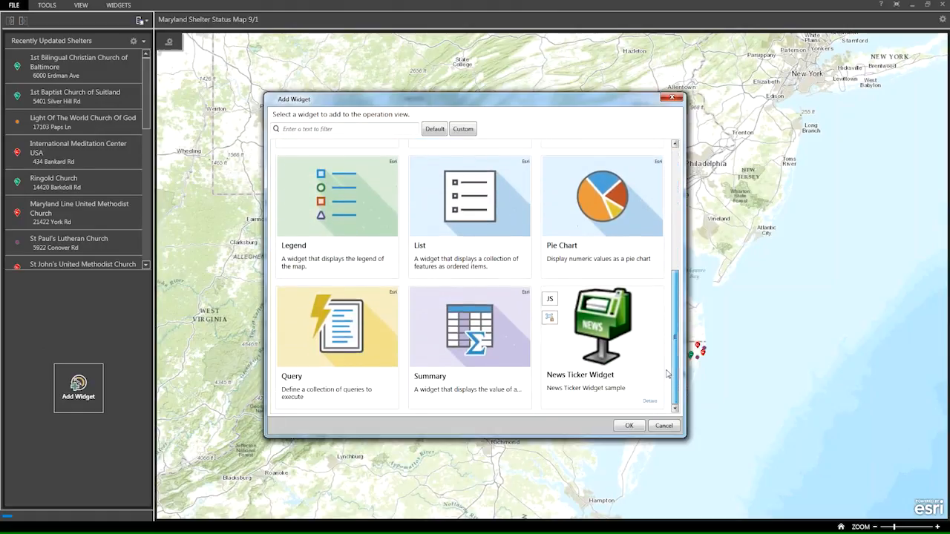
left_click(511, 364)
left_click(636, 429)
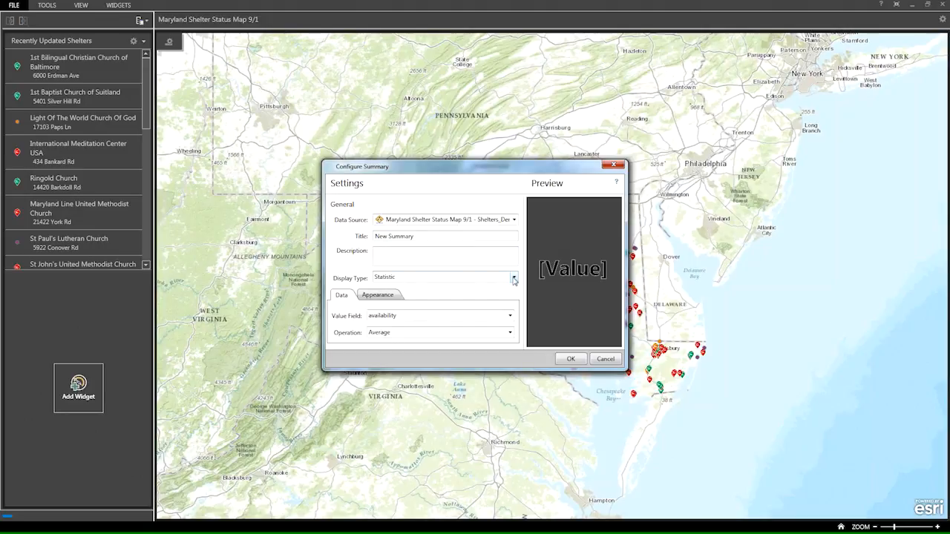
left_click(514, 278)
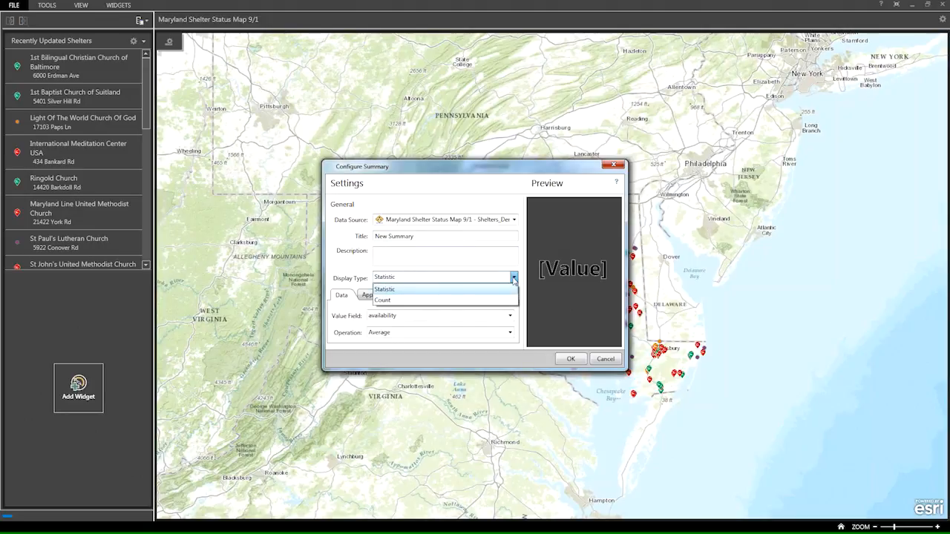
left_click(390, 302)
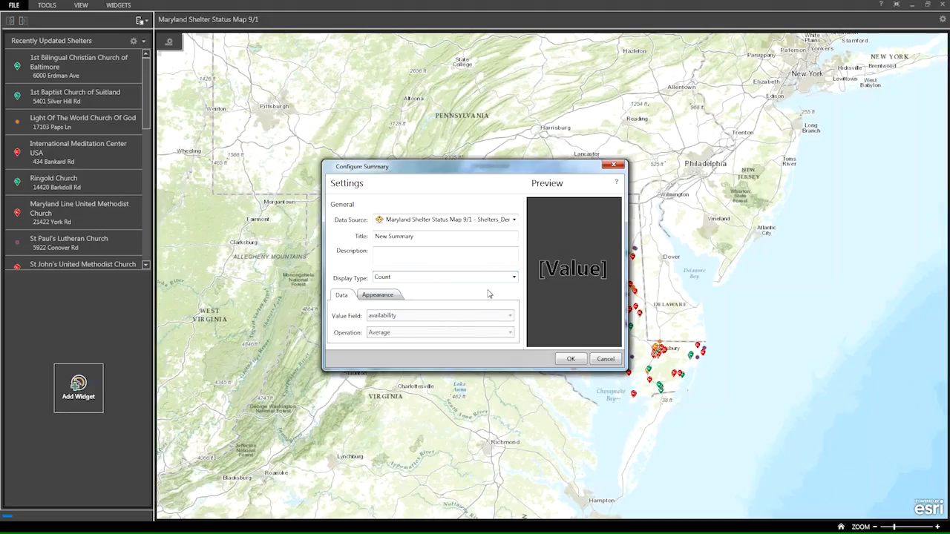
left_click(513, 277)
left_click(488, 289)
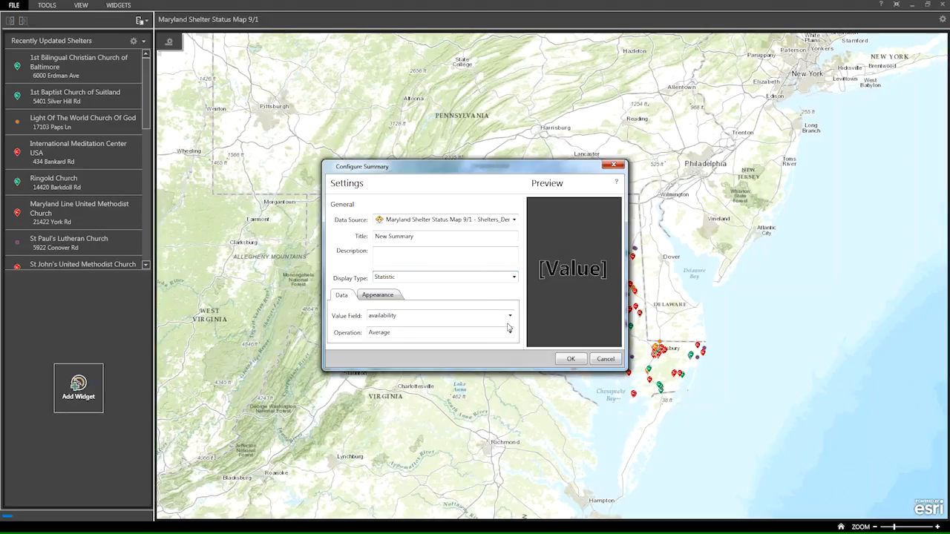
Set the summary statistic to the Sum of the occupancy field.
left_click(510, 333)
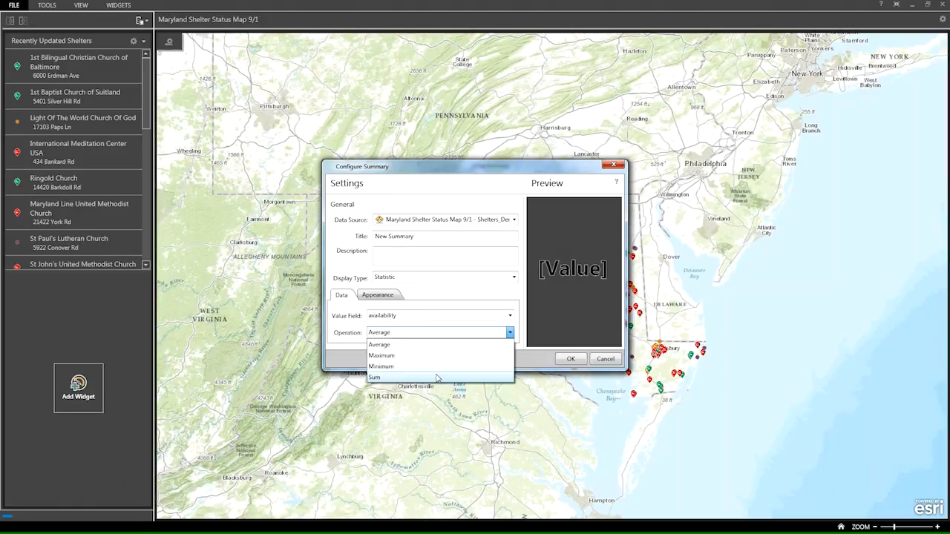
left_click(438, 377)
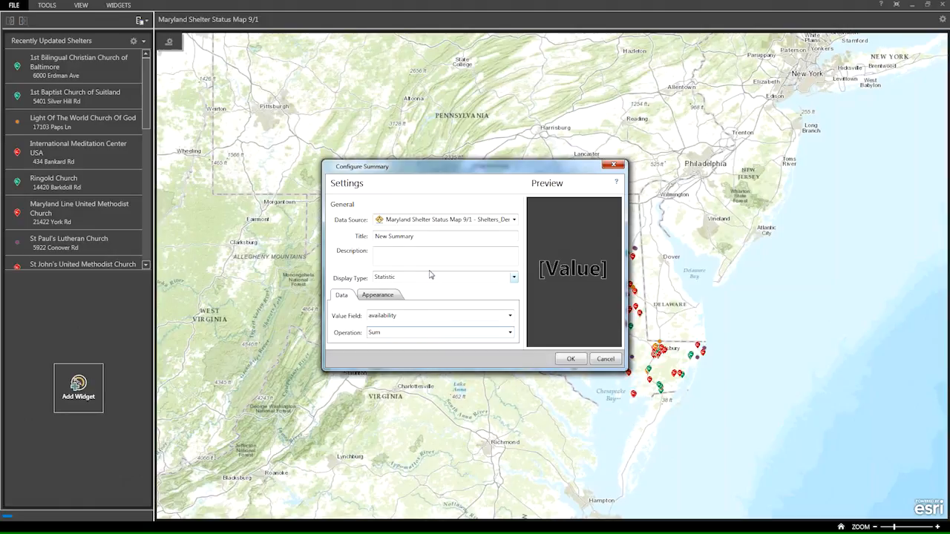
left_click(510, 316)
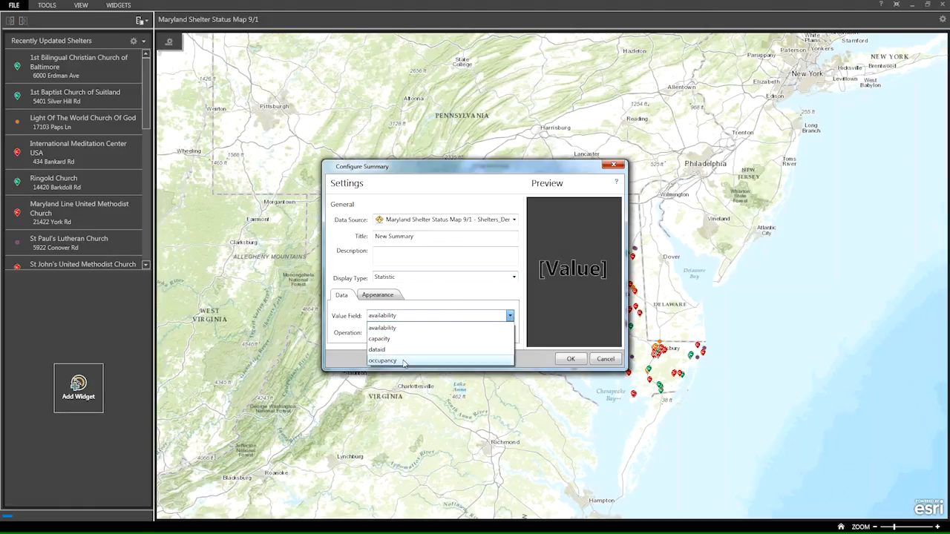
left_click(410, 361)
Title the summary Current Occupancy and finish configuring the widget.
triple_click(430, 238)
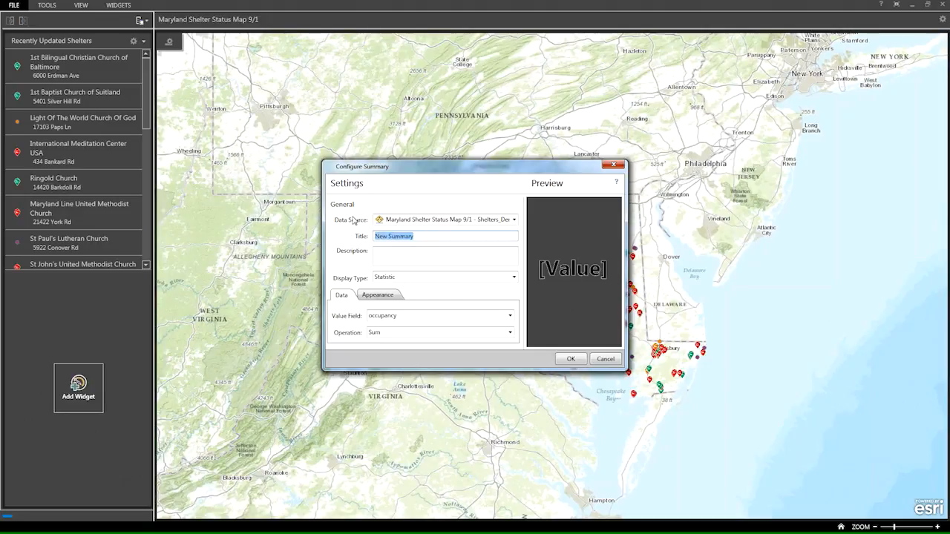
type("Current C")
key("BackSpace")
type("Occupn")
key("BackSpace")
type("ancy")
left_click(571, 360)
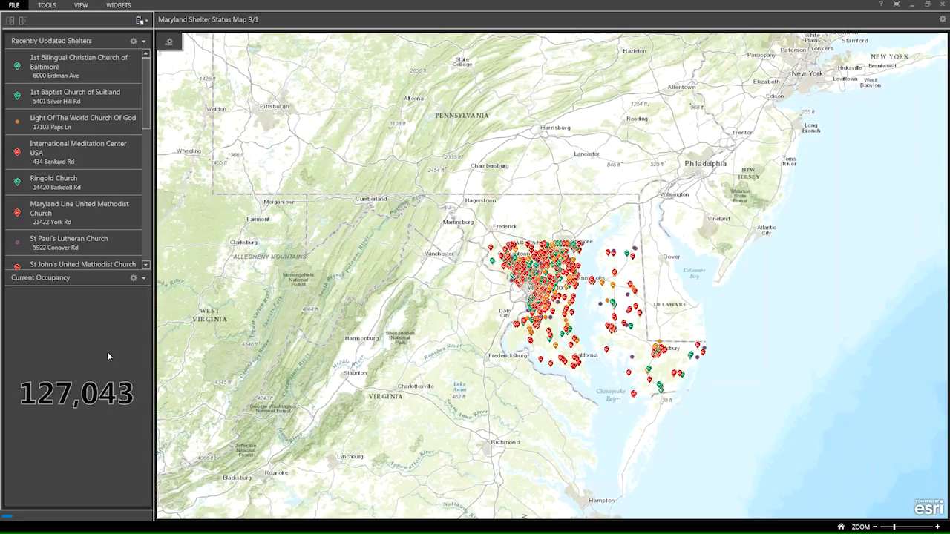
Switch to ArcGIS Online in the browser, examine the shared content of the WebEOC from Intermedix group, and minimize the browser.
left_click(911, 6)
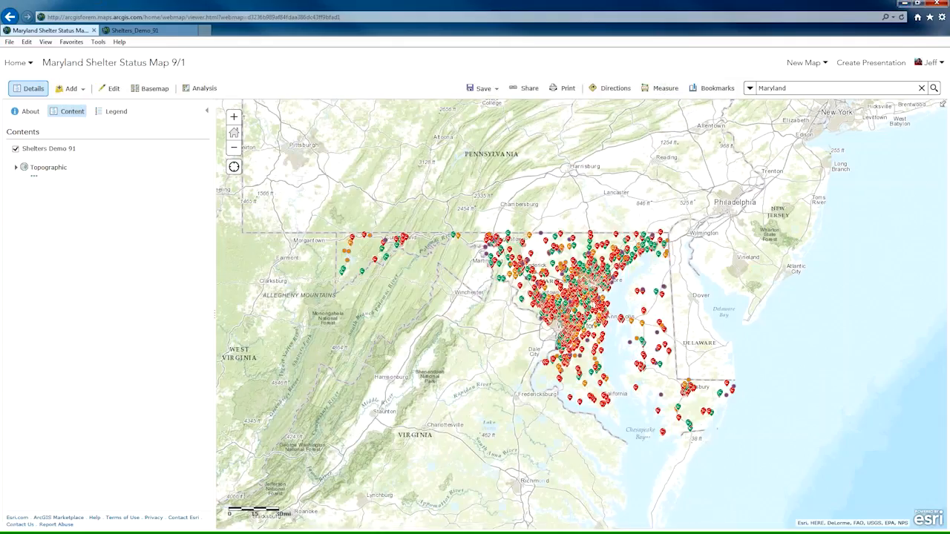
left_click(134, 30)
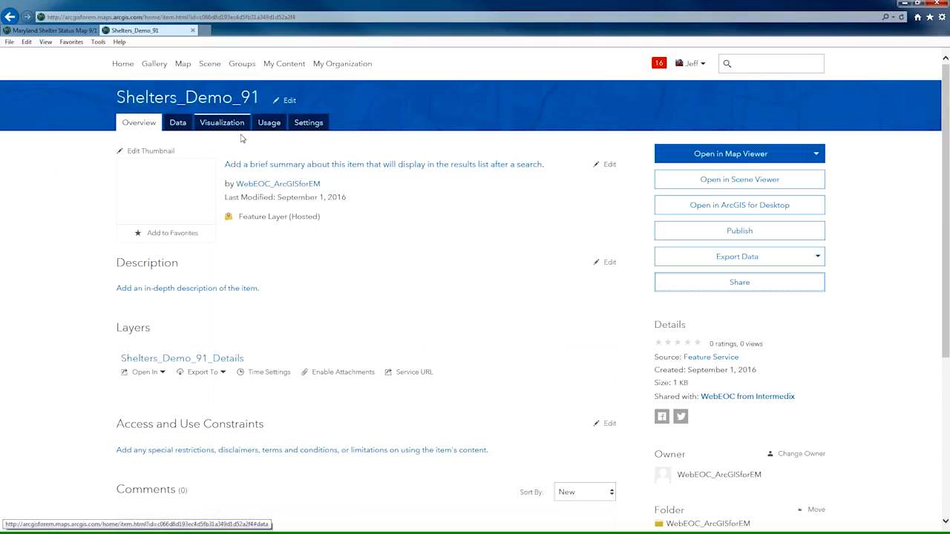
left_click(44, 31)
left_click(128, 31)
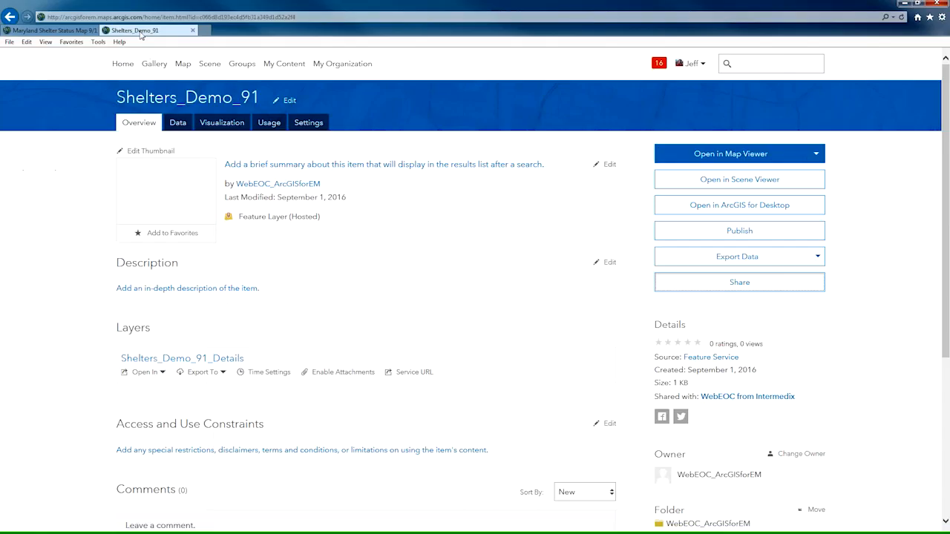
left_click(242, 64)
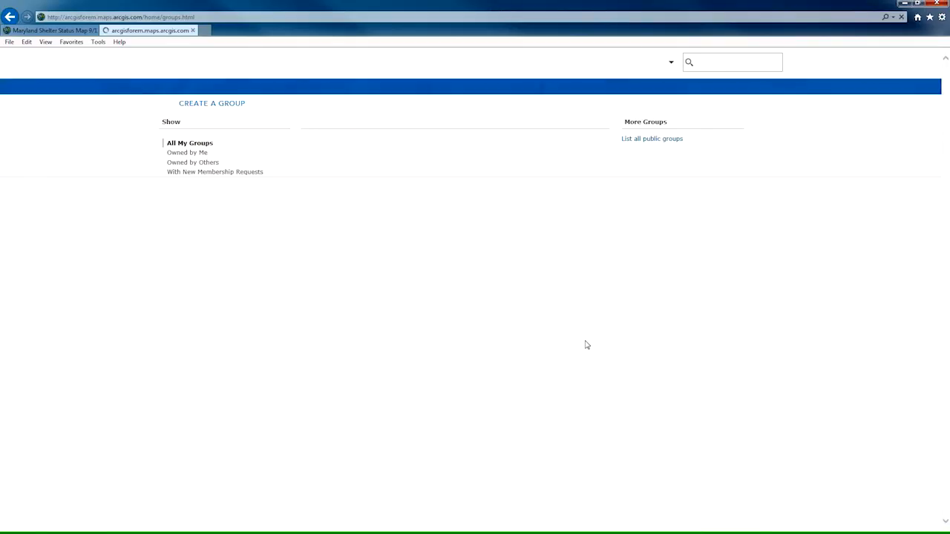
left_click_drag(947, 106, 930, 505)
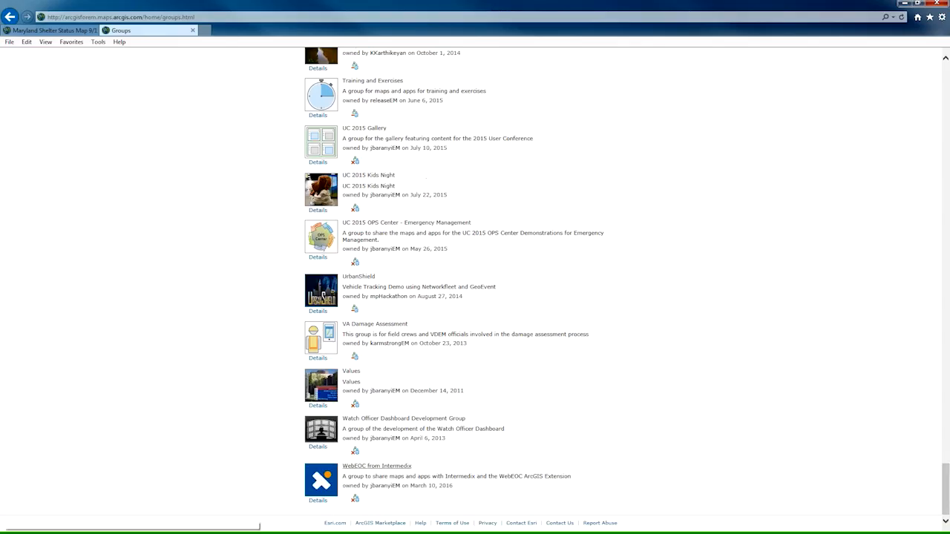
left_click(399, 467)
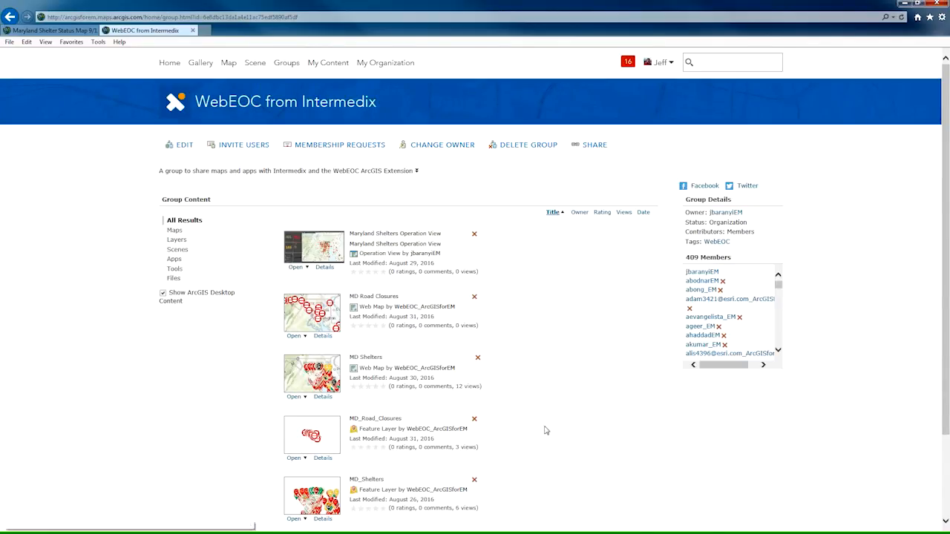
scroll(546, 430, "down", 1)
scroll(546, 431, "down", 1)
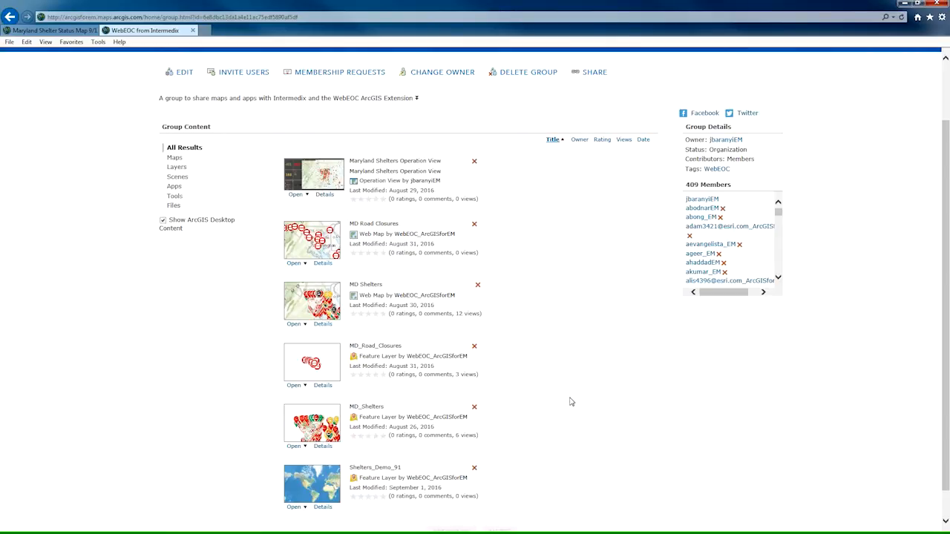
left_click(903, 6)
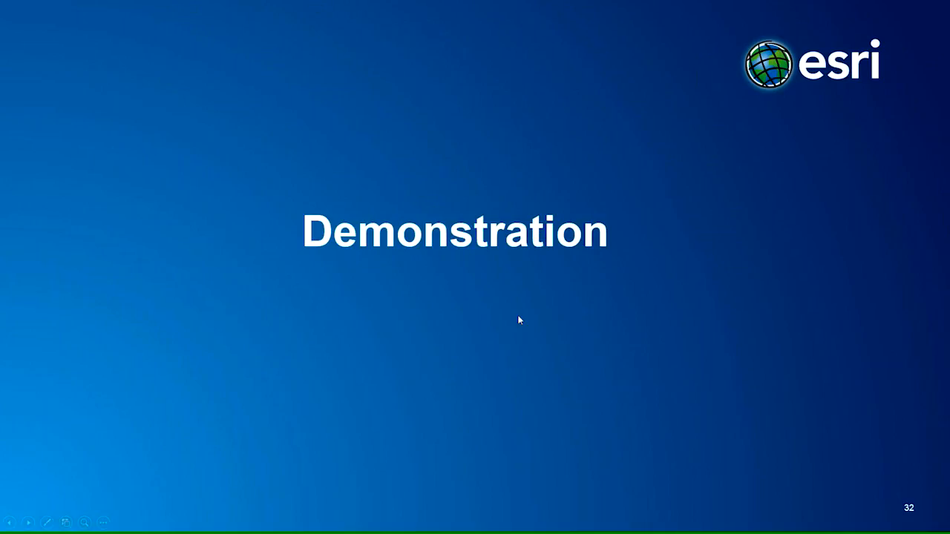